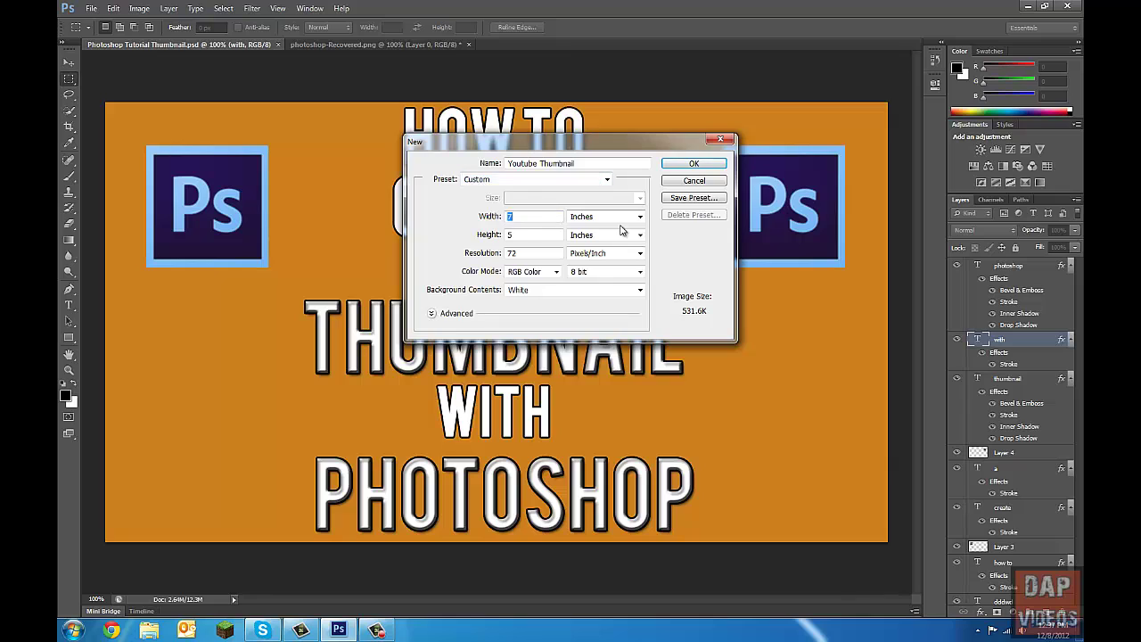
key(Tab)
Begin a new pixel-sized document with width 1270, then cancel it
key(alt+Down)
key(Up)
key(Return)
key(shift+Tab)
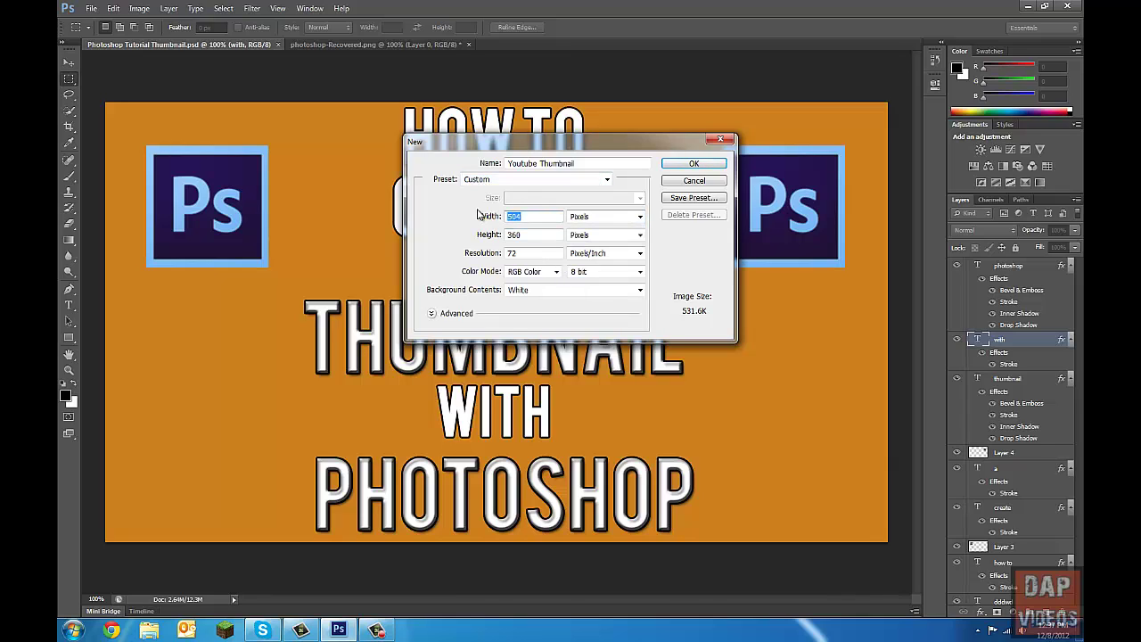
text(1270)
click(720, 139)
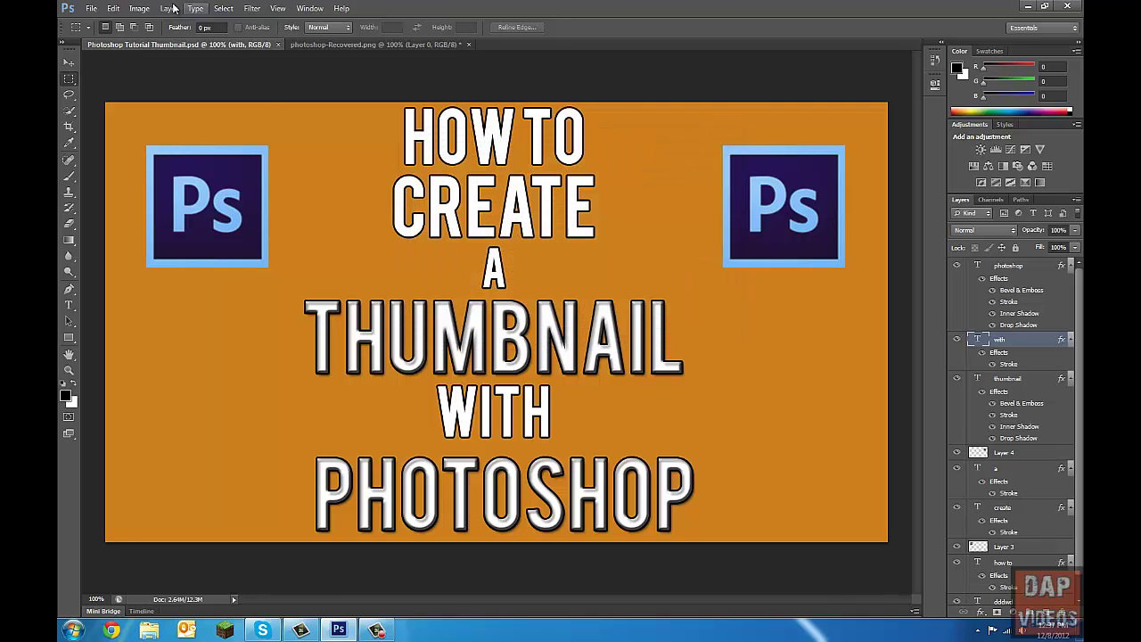
Check the existing thumbnail's pixel dimensions in Image Size and close without changes
click(139, 8)
click(160, 96)
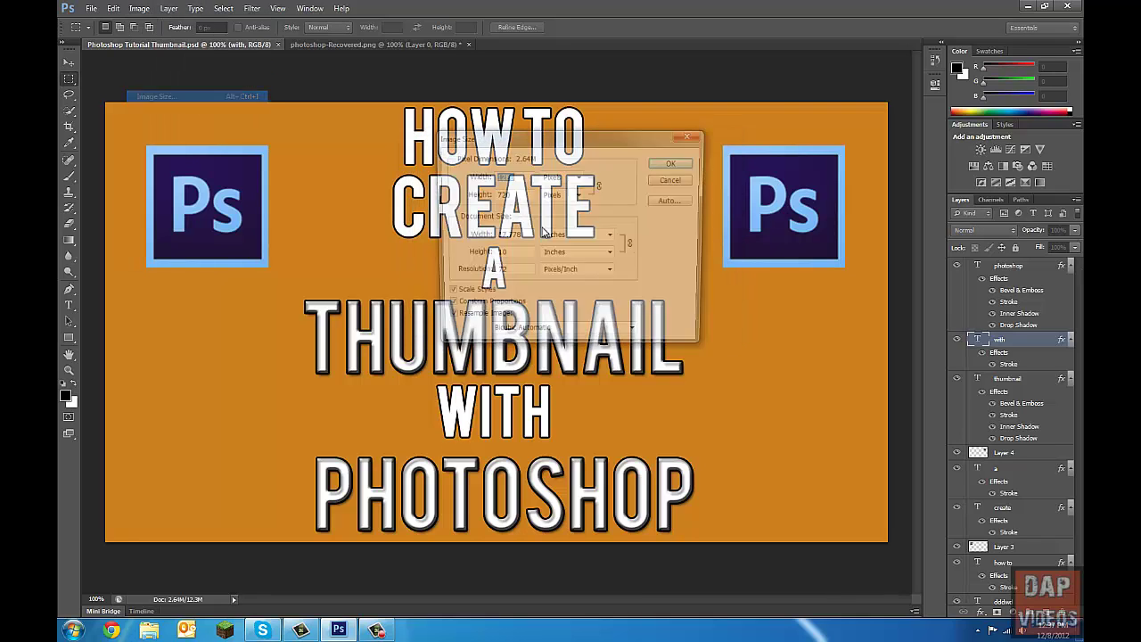
click(679, 161)
Set up a new Custom document of 1280 × 720 pixels with Background Color contents
click(92, 11)
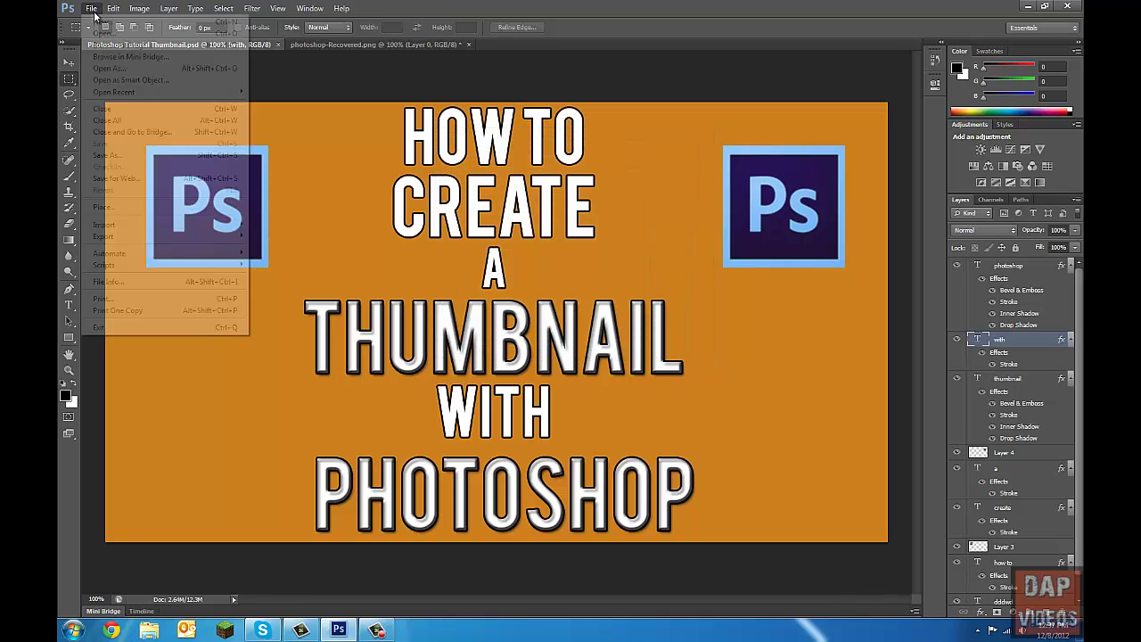
click(103, 21)
click(559, 180)
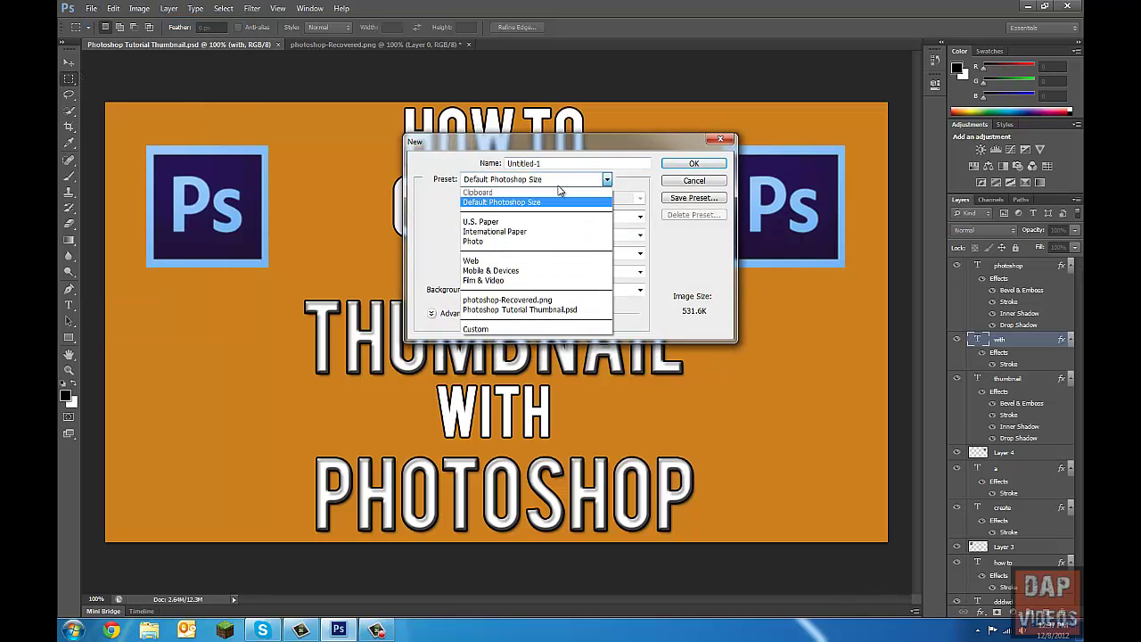
click(499, 328)
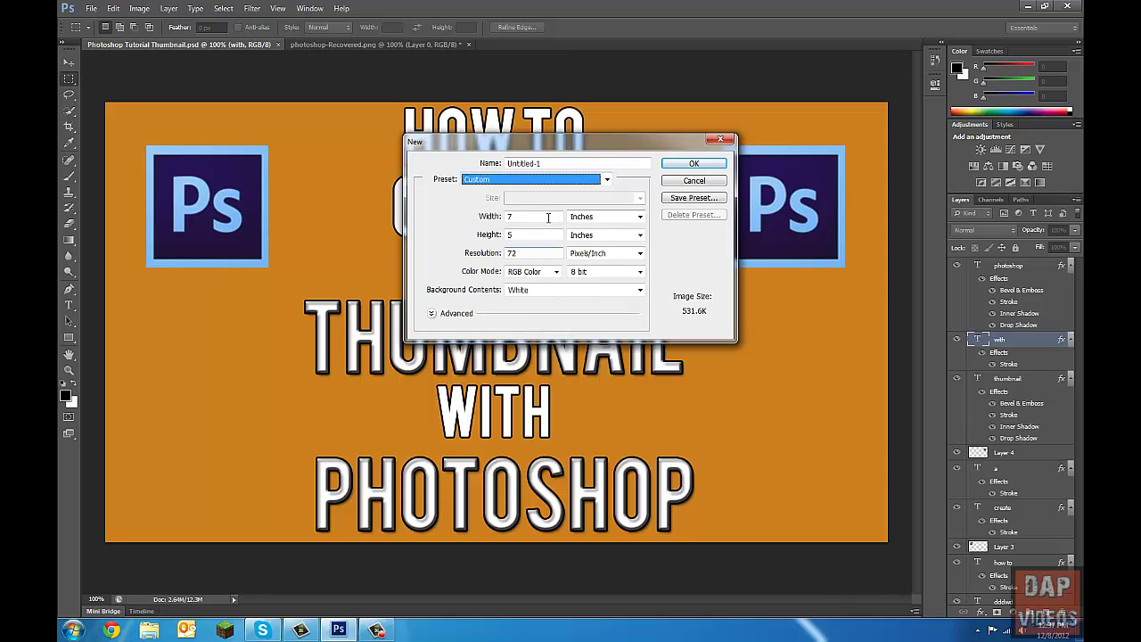
click(611, 216)
click(588, 229)
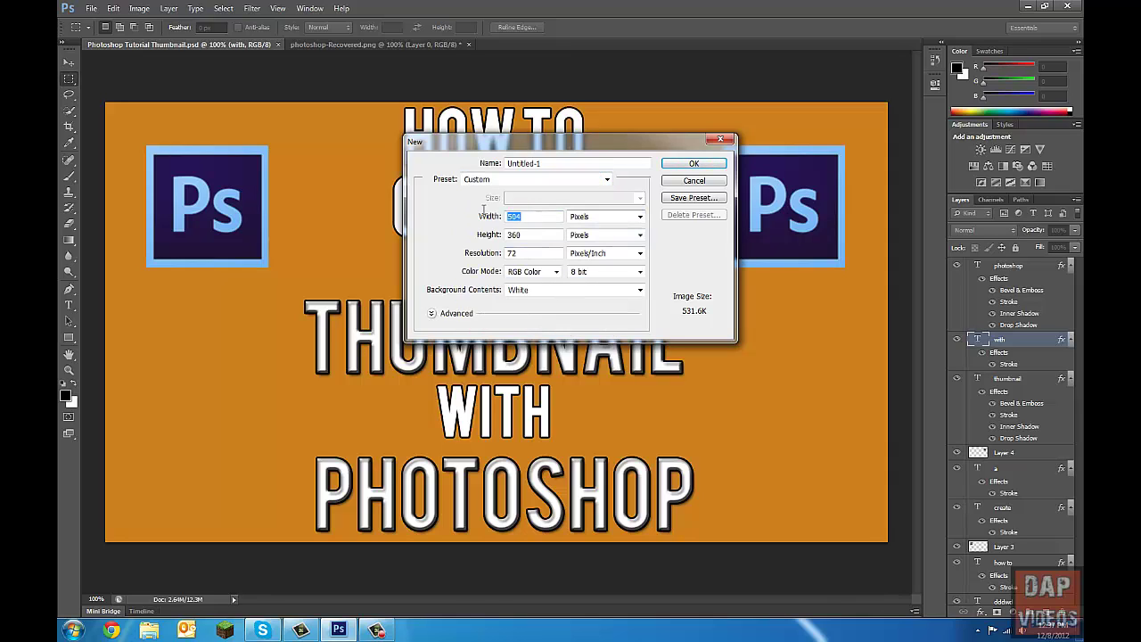
text(1280)
key(Tab)
key(Tab)
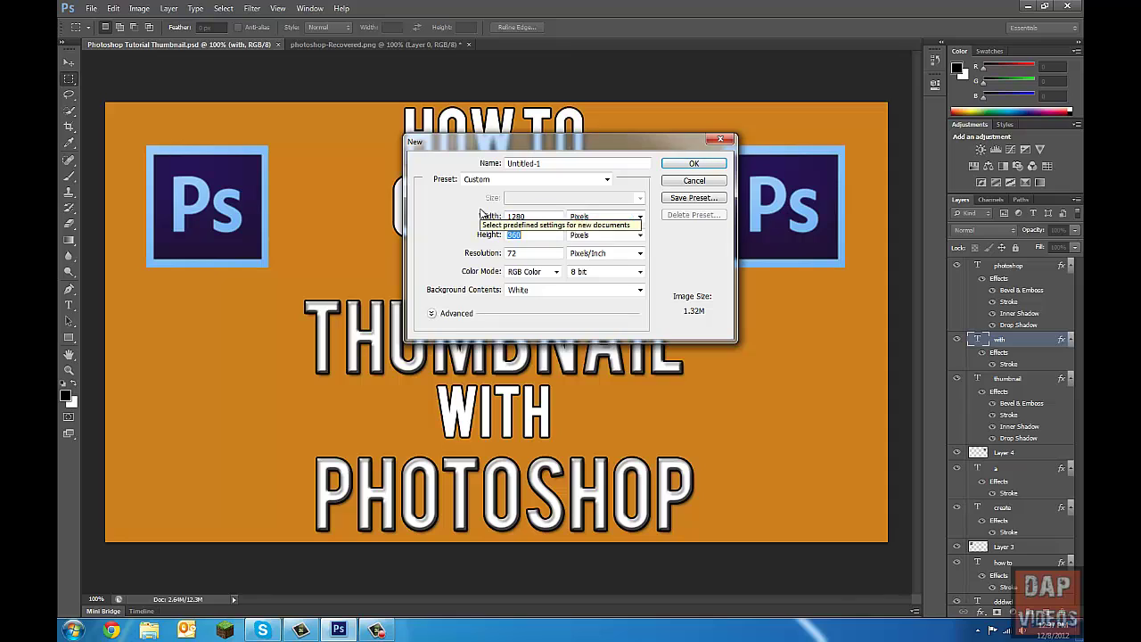
text(720)
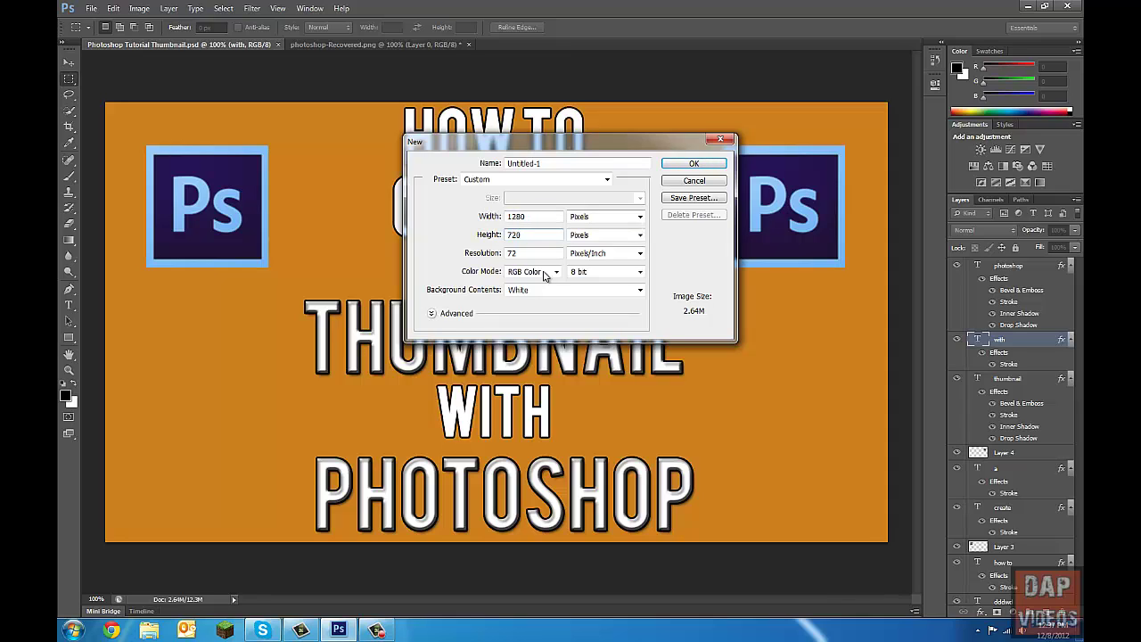
click(543, 289)
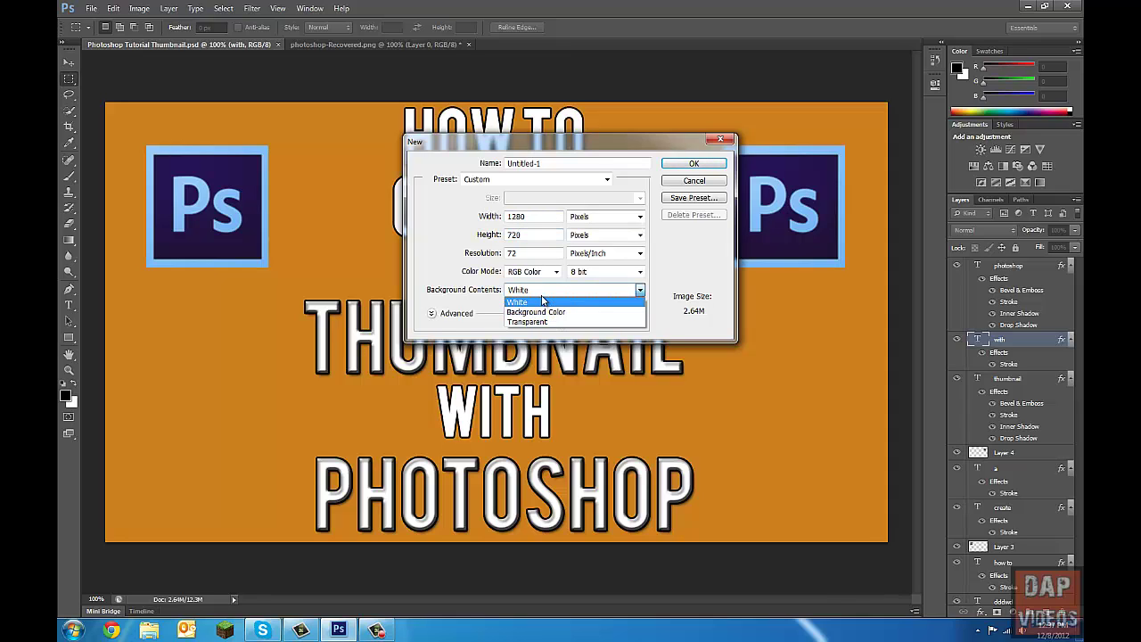
click(535, 311)
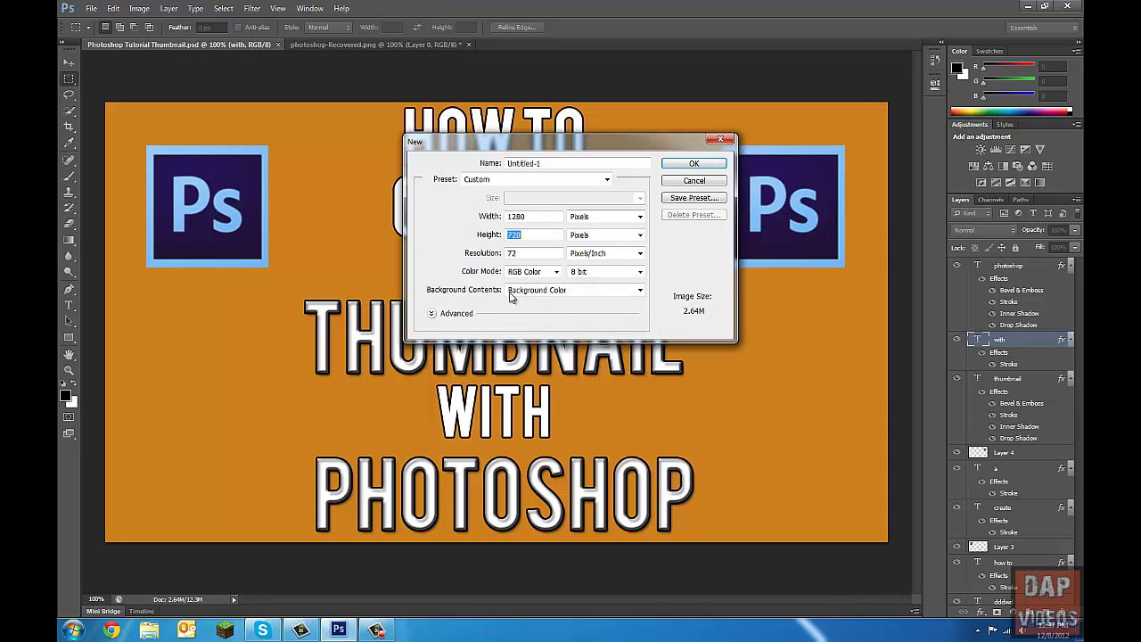
Save these document settings as the preset 'Youtube Thumbnail'
click(715, 197)
text(Y)
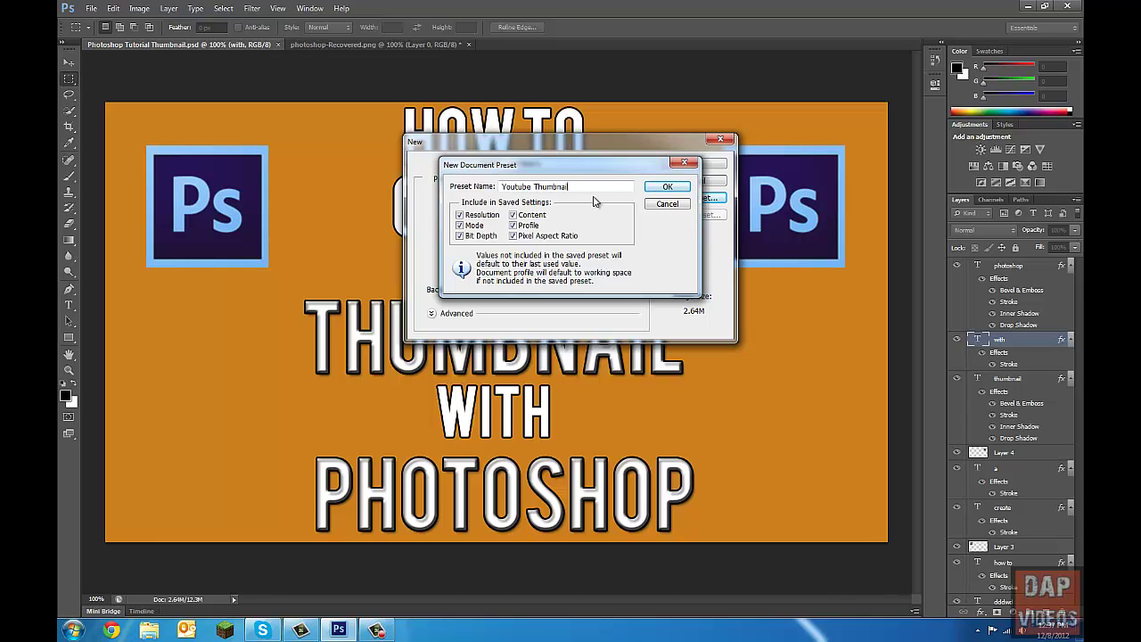
text(outube Thumbnail)
click(675, 188)
Create the document, move its tab second, and set Edit > Fill to use Color
click(697, 163)
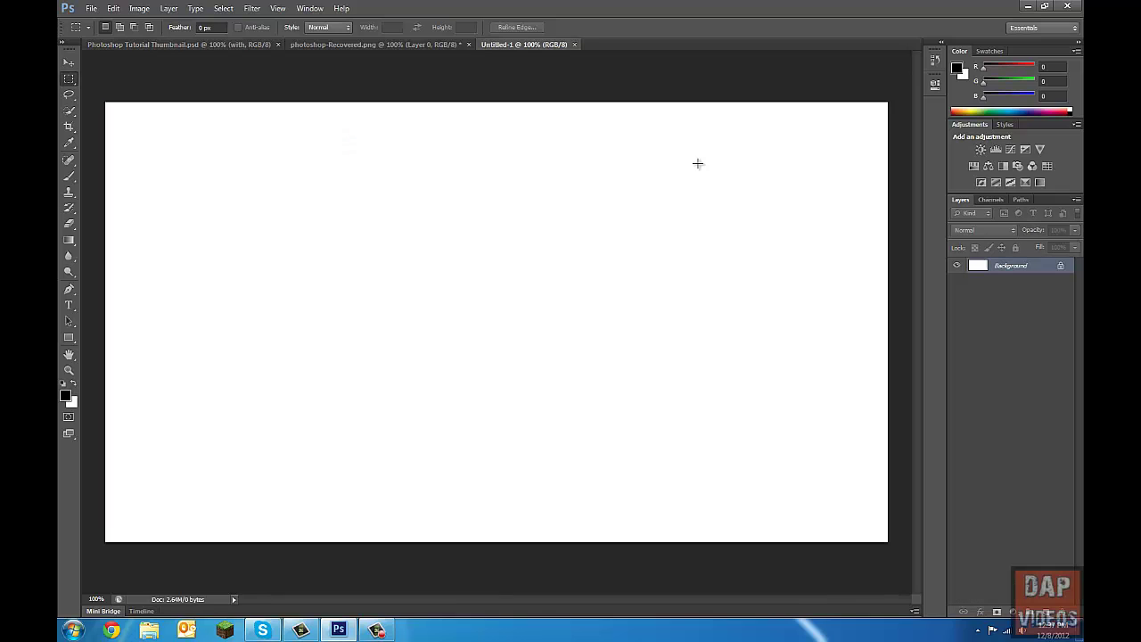
drag(526, 46, 331, 49)
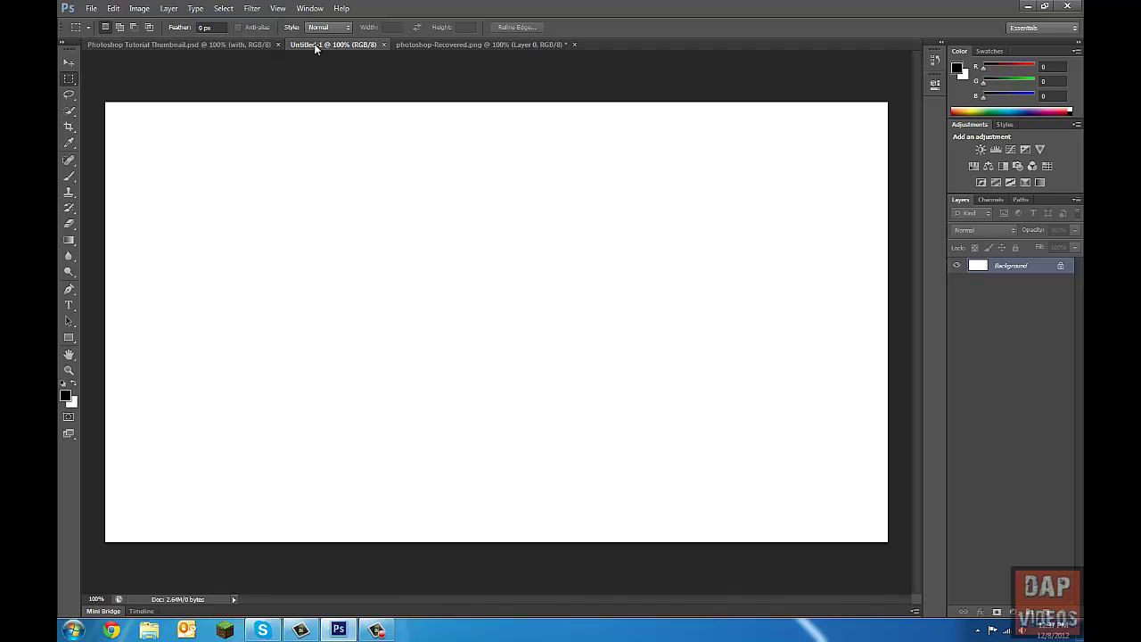
click(132, 10)
mouse_move(113, 8)
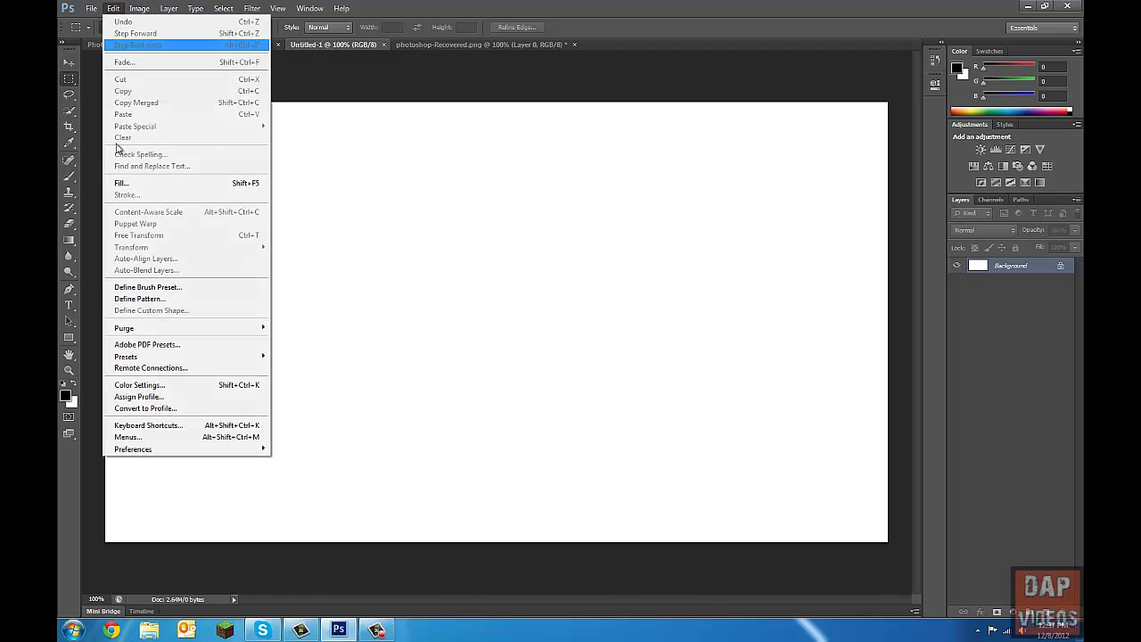
click(134, 181)
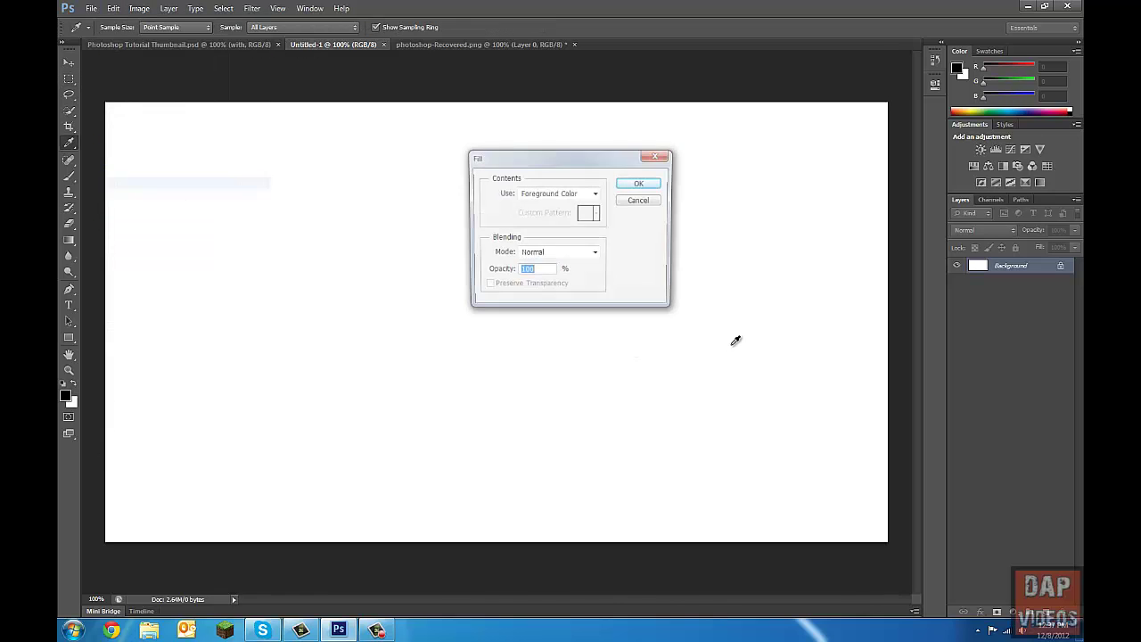
click(561, 194)
click(557, 227)
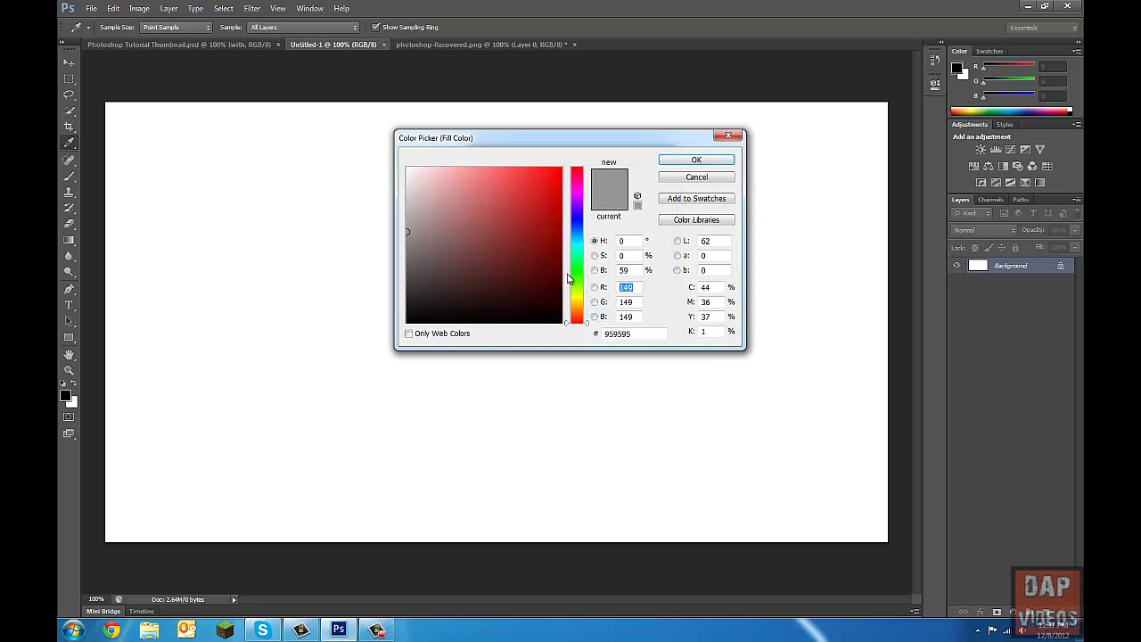
Pick the orange #c37a1b in the Color Picker as the fill colour
click(647, 332)
click(579, 309)
drag(579, 310, 578, 305)
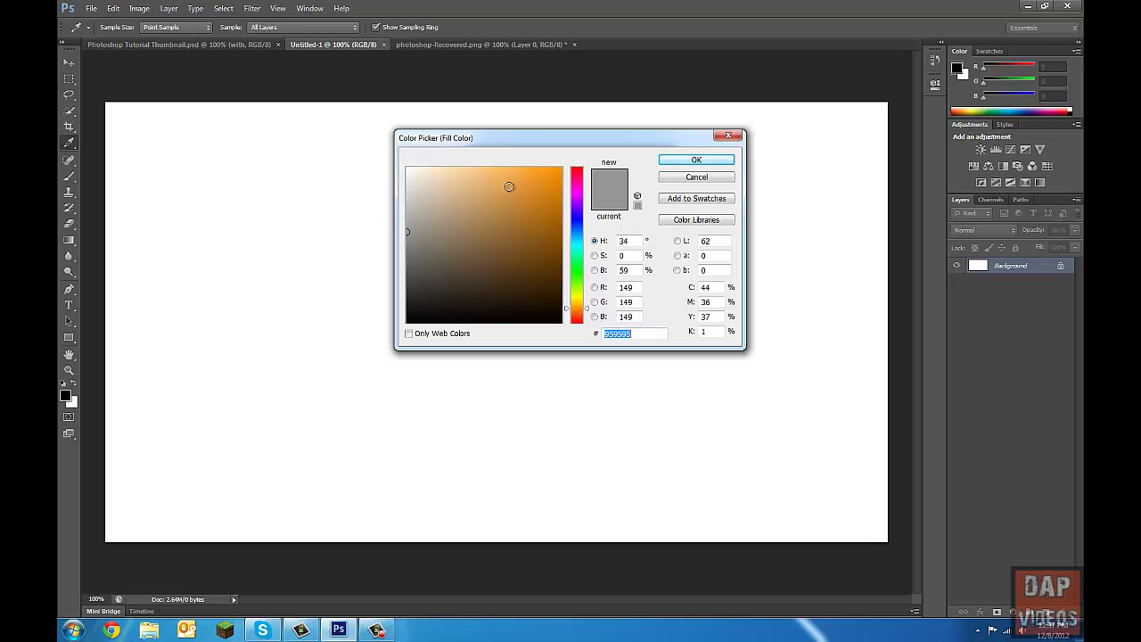
mouse_move(547, 184)
mouse_down()
mouse_move(554, 236)
mouse_move(541, 203)
mouse_up()
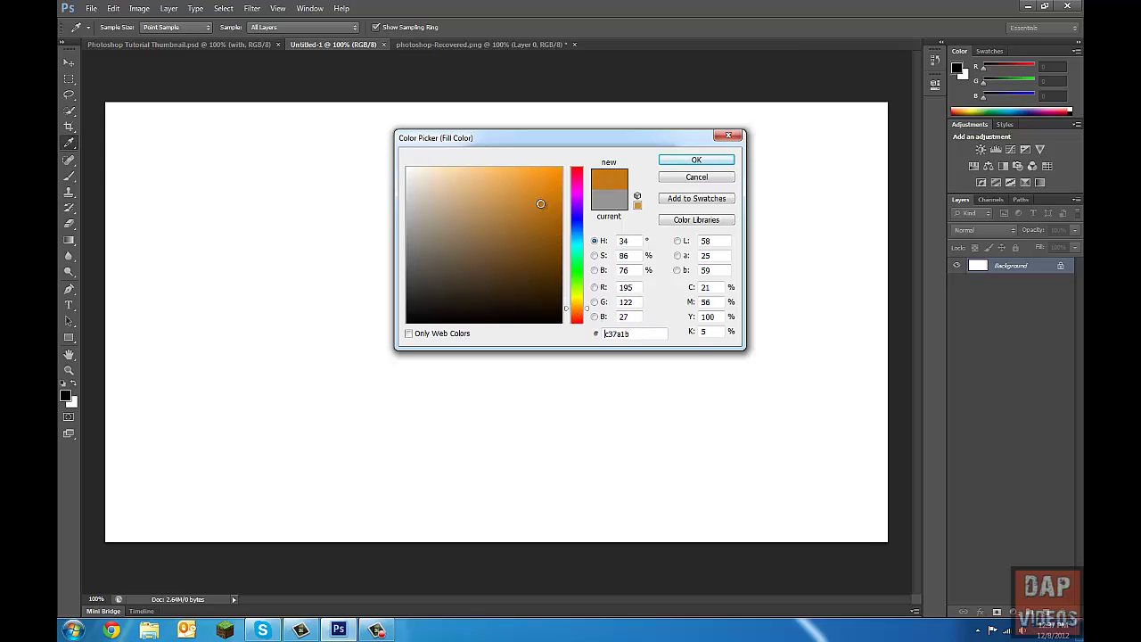
click(668, 162)
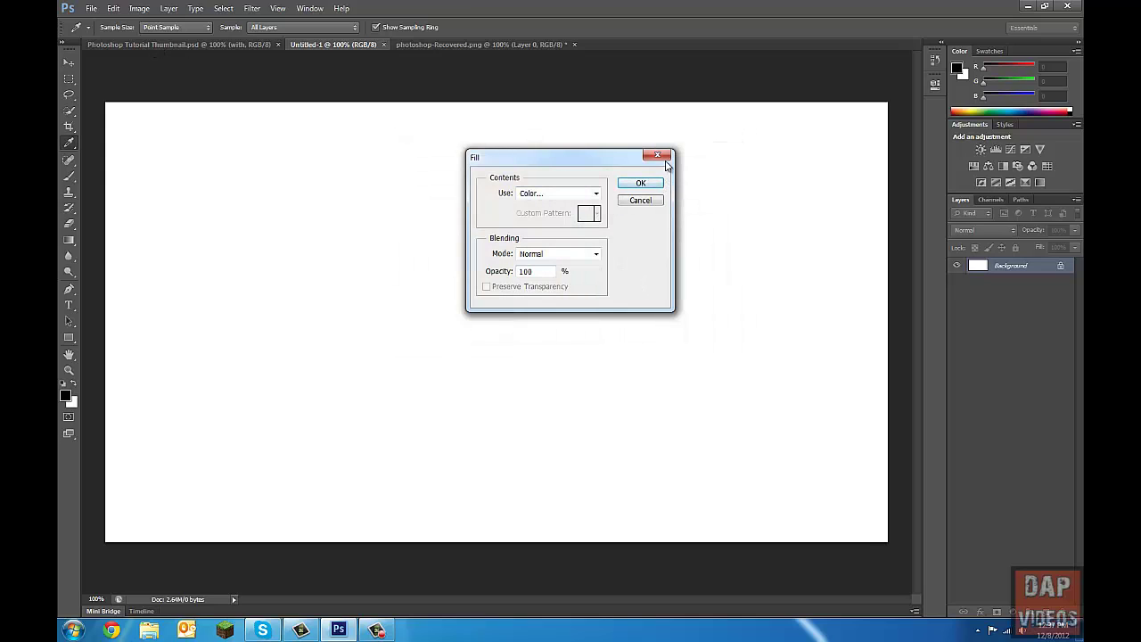
Cancel the fill and sample the finished thumbnail's orange background as the foreground colour
click(659, 158)
click(181, 42)
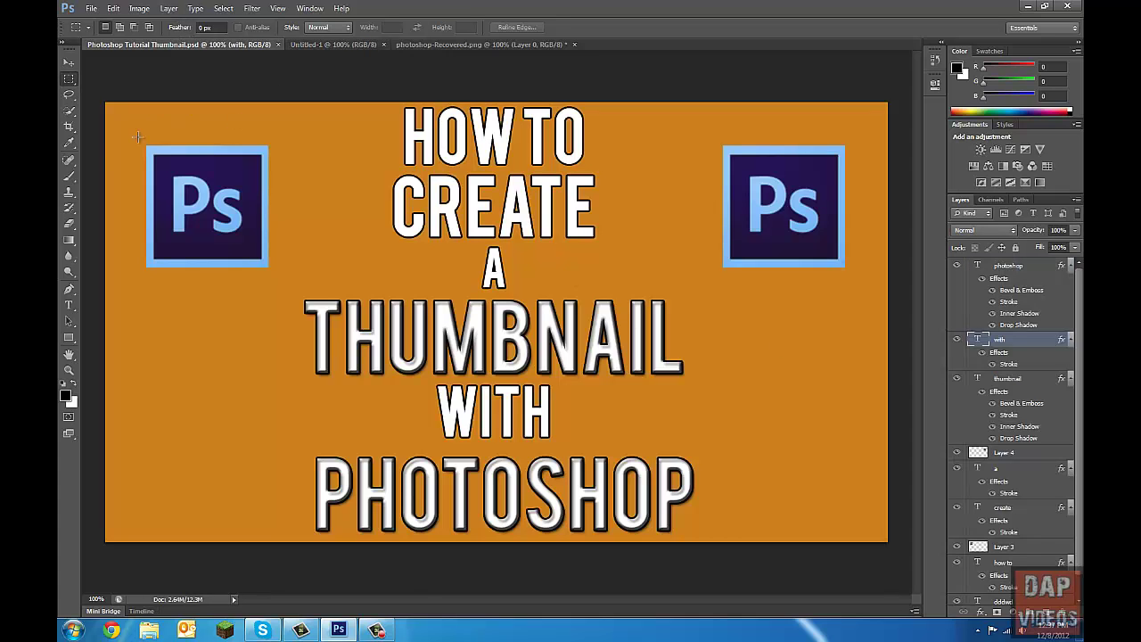
click(69, 142)
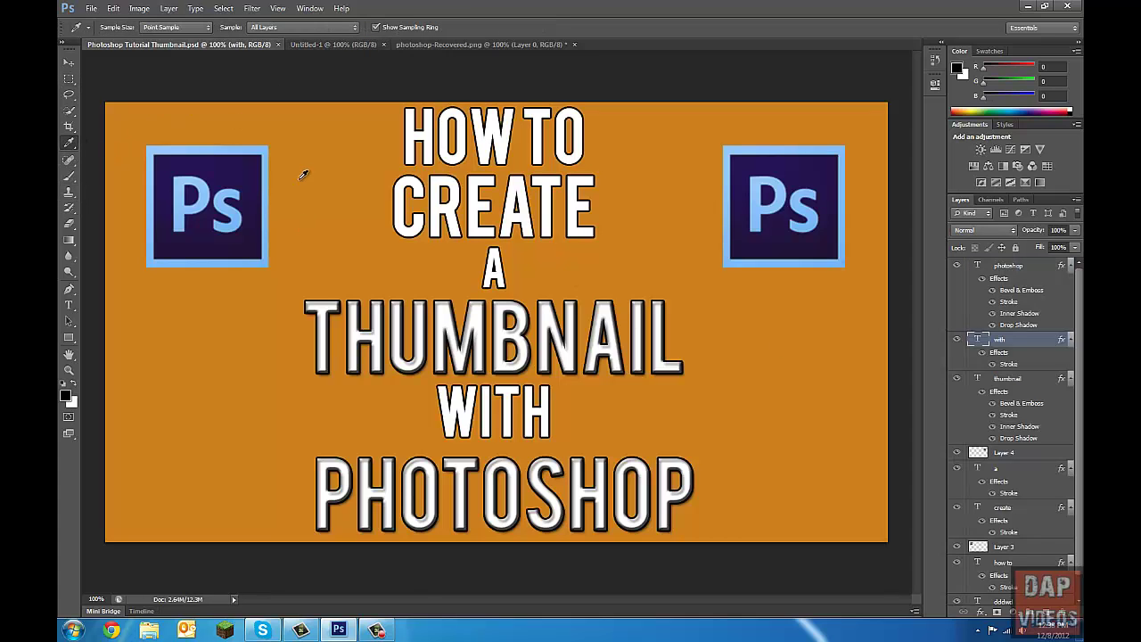
click(305, 175)
key(alt+BackSpace)
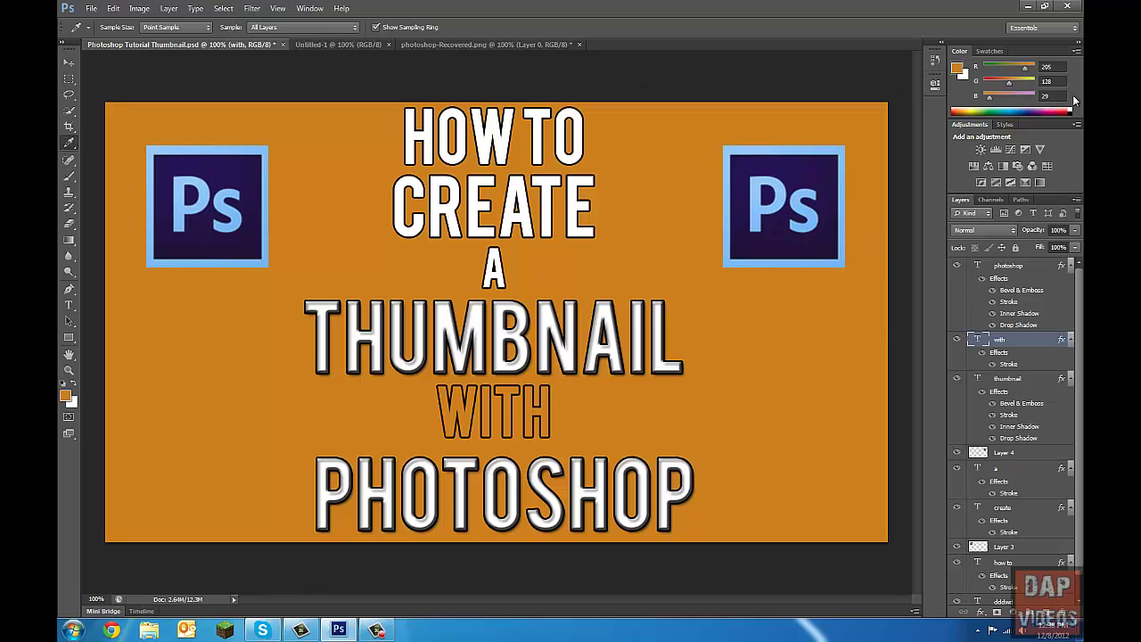
click(958, 73)
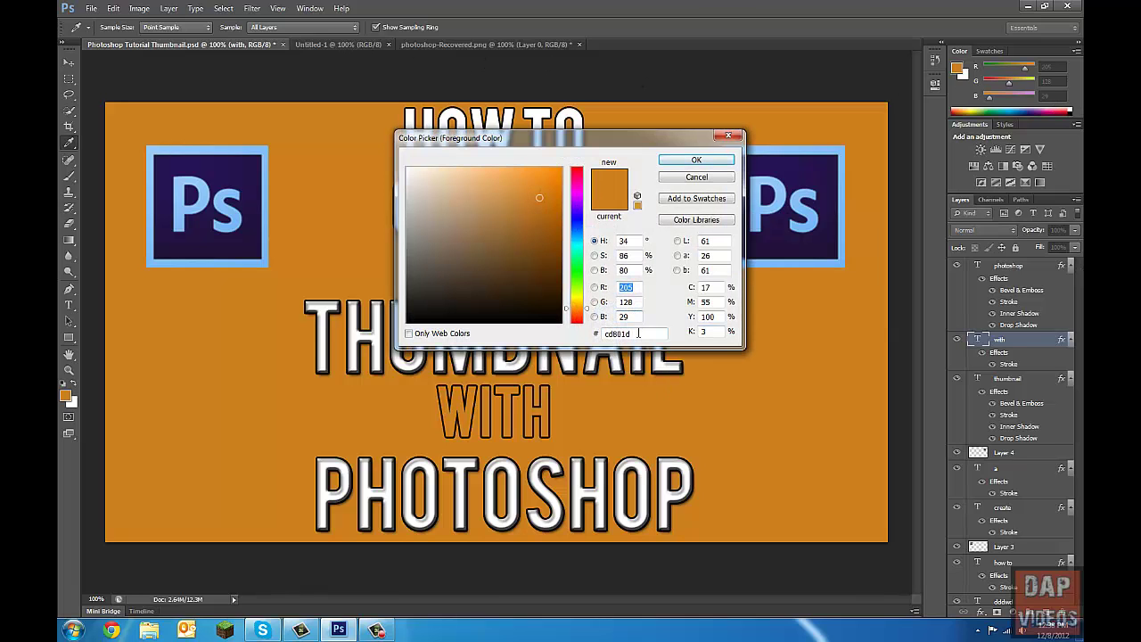
click(696, 159)
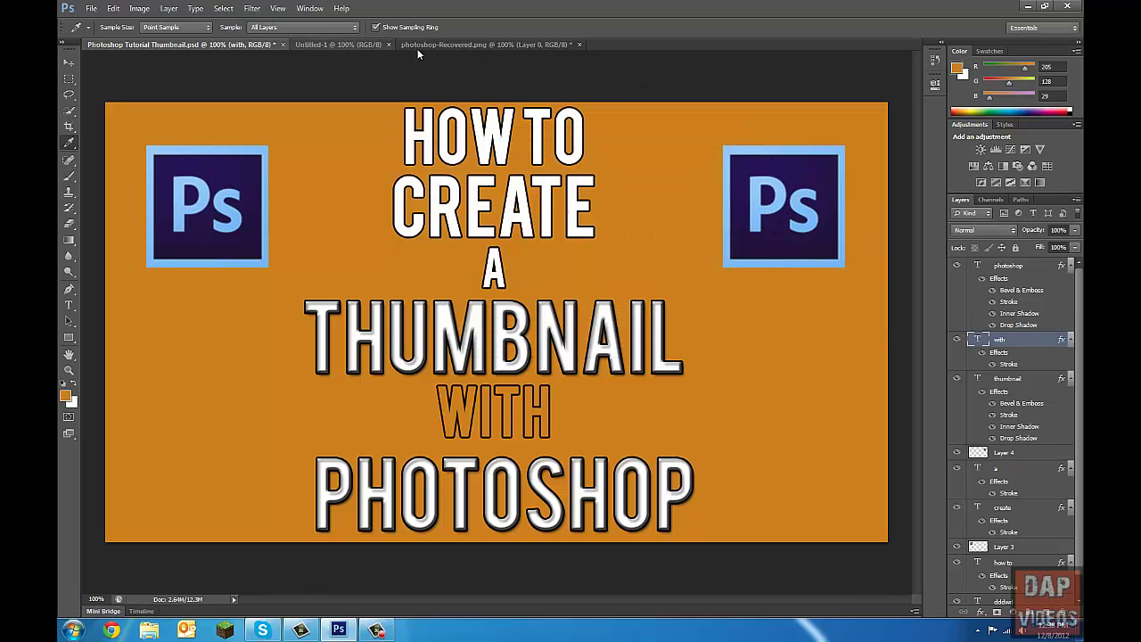
Fill the Untitled-1 Background layer with orange by pasting hex cd801d into the Color Picker
click(486, 43)
click(337, 44)
click(91, 8)
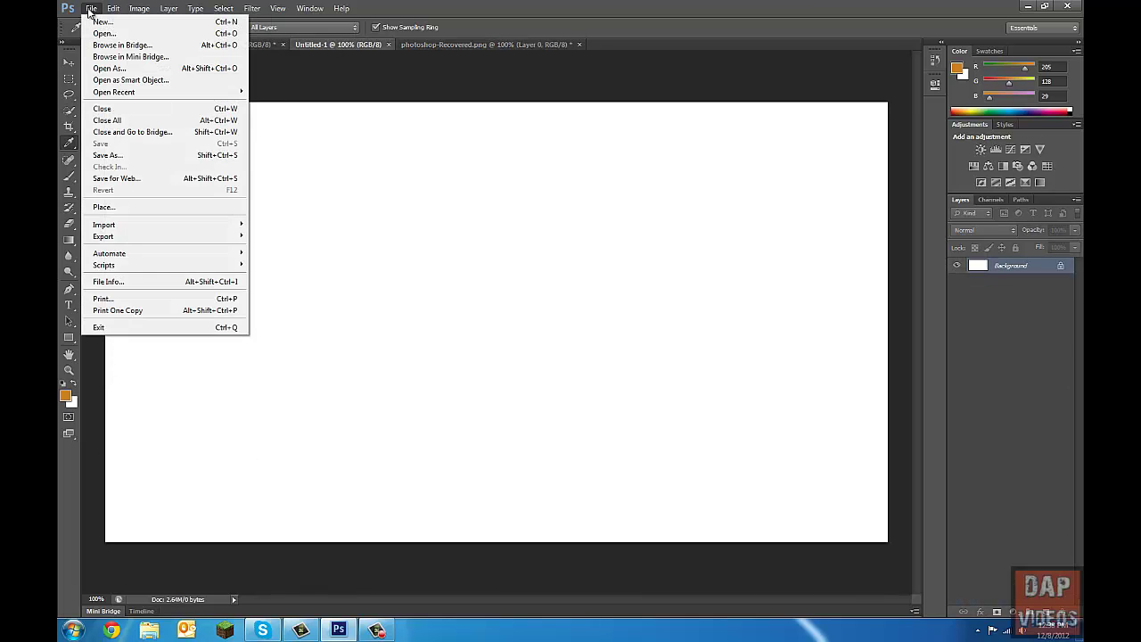
mouse_move(113, 8)
click(122, 183)
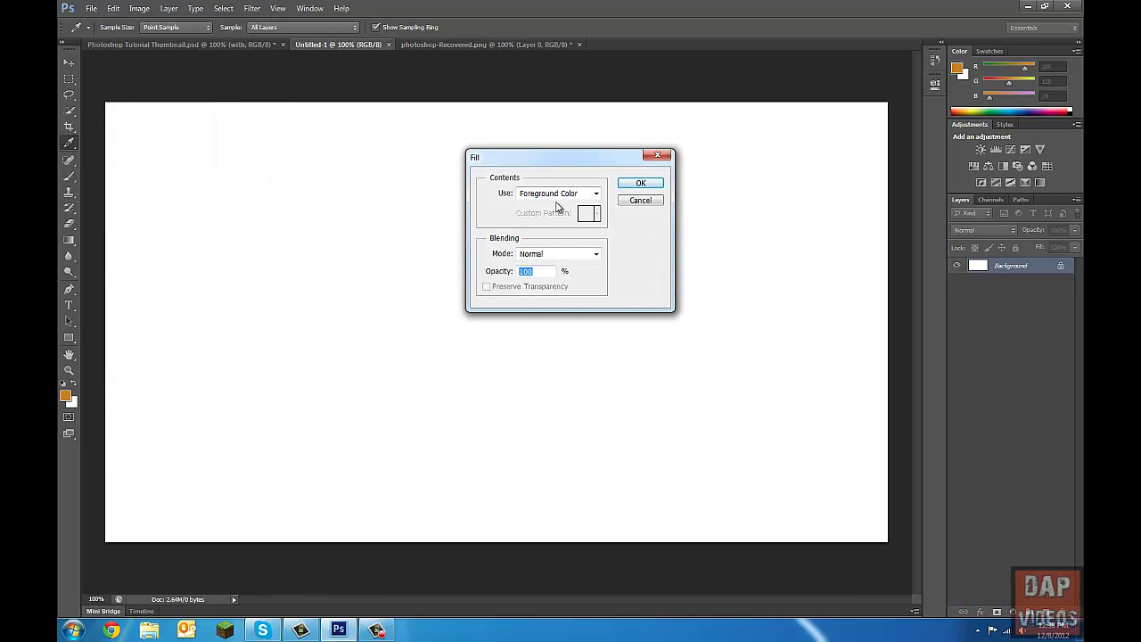
click(593, 192)
click(542, 234)
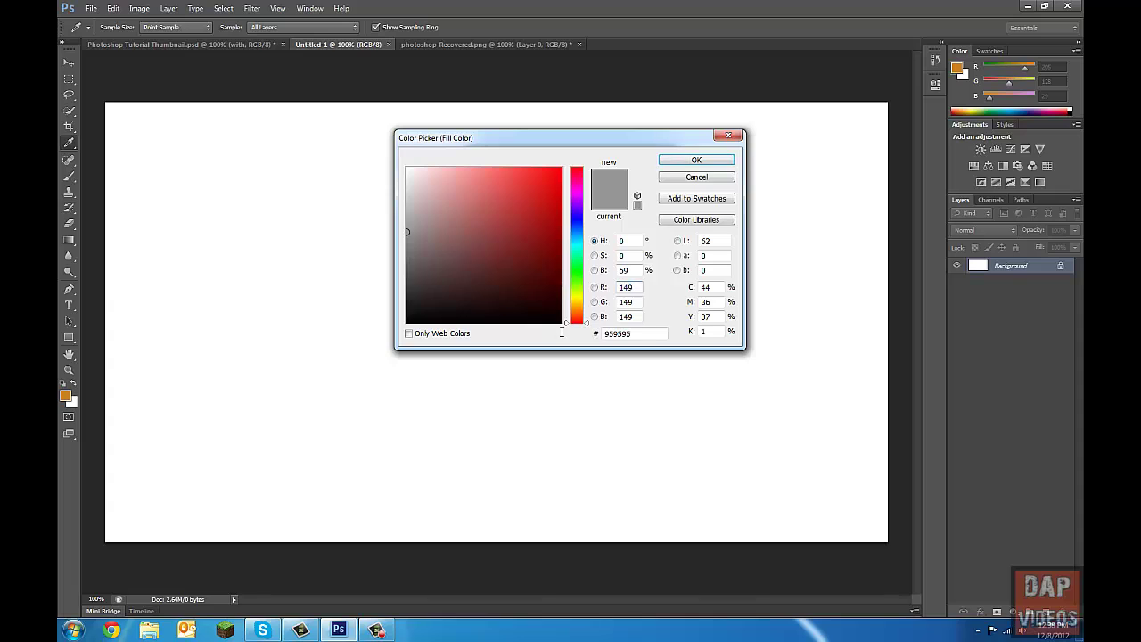
double_click(609, 333)
text(cd801d)
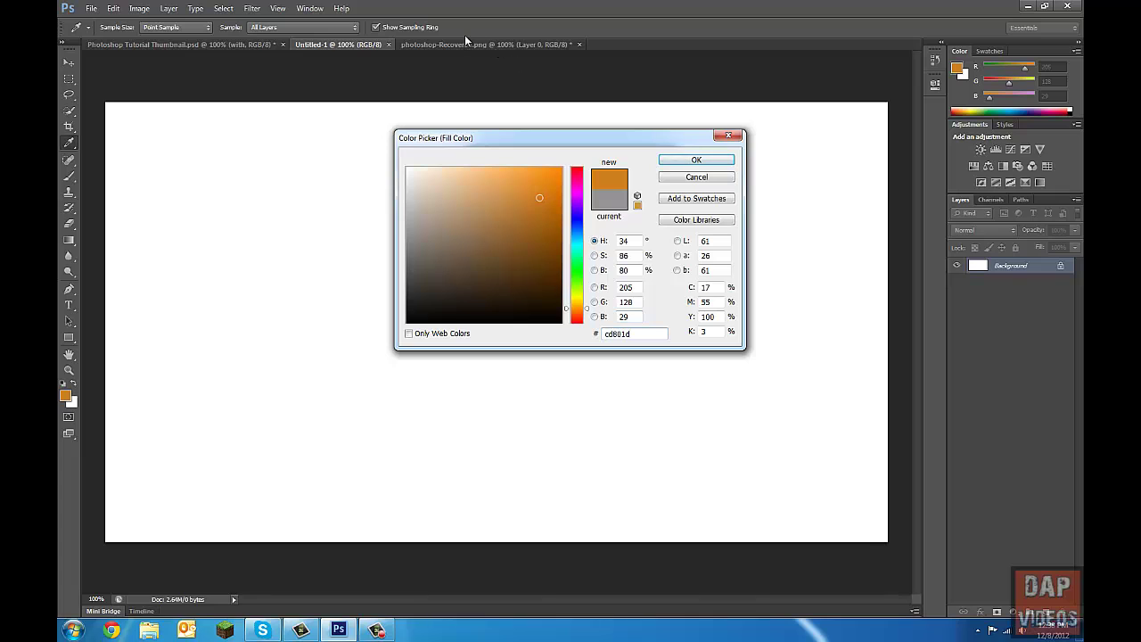
click(700, 162)
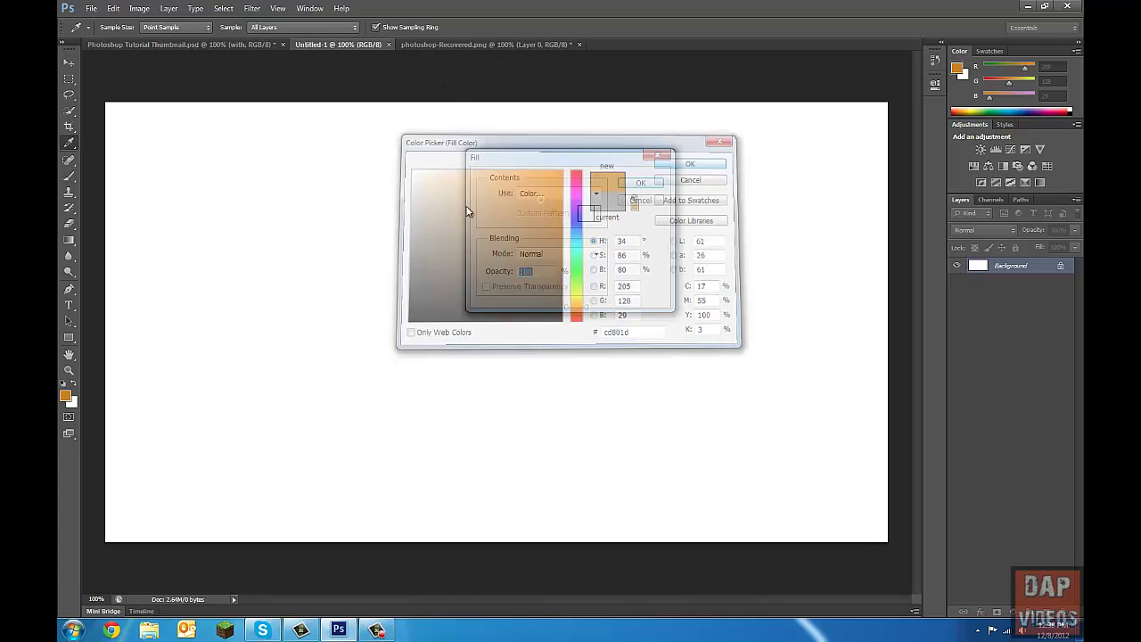
click(641, 184)
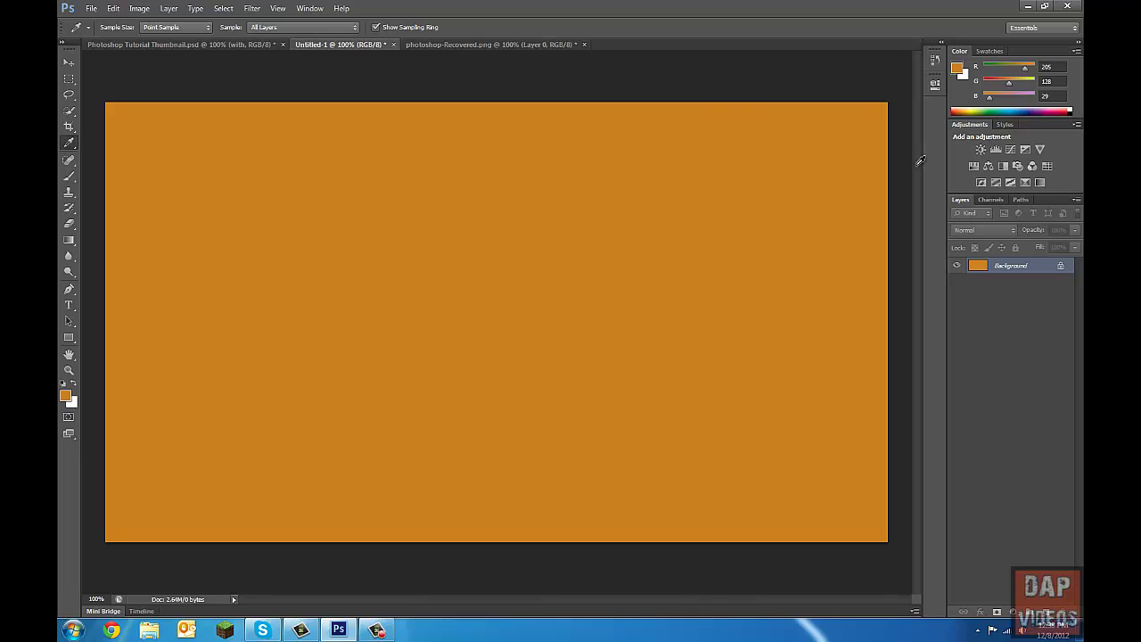
Select the Type tool and finish a stray 'dd' text entry
click(69, 305)
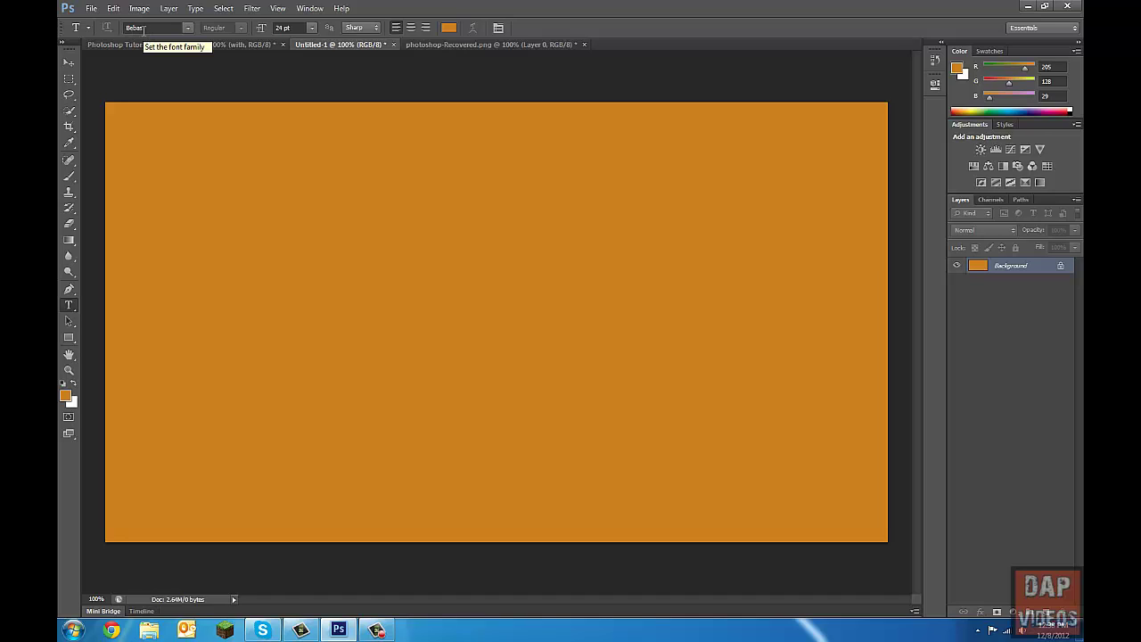
click(355, 143)
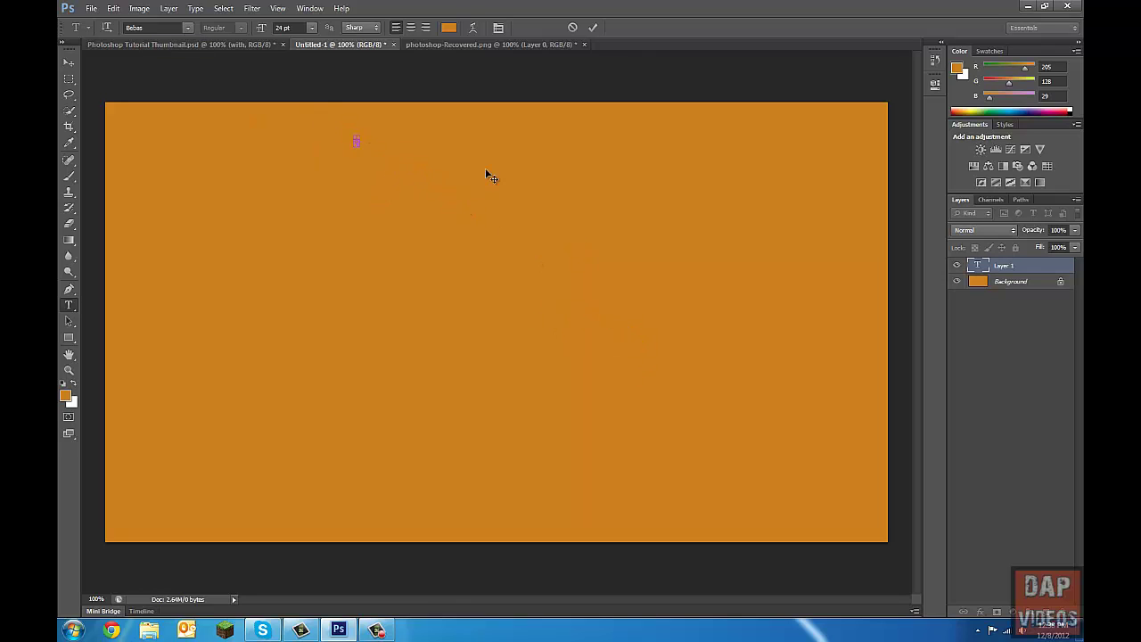
right_click(403, 151)
click(373, 140)
click(991, 275)
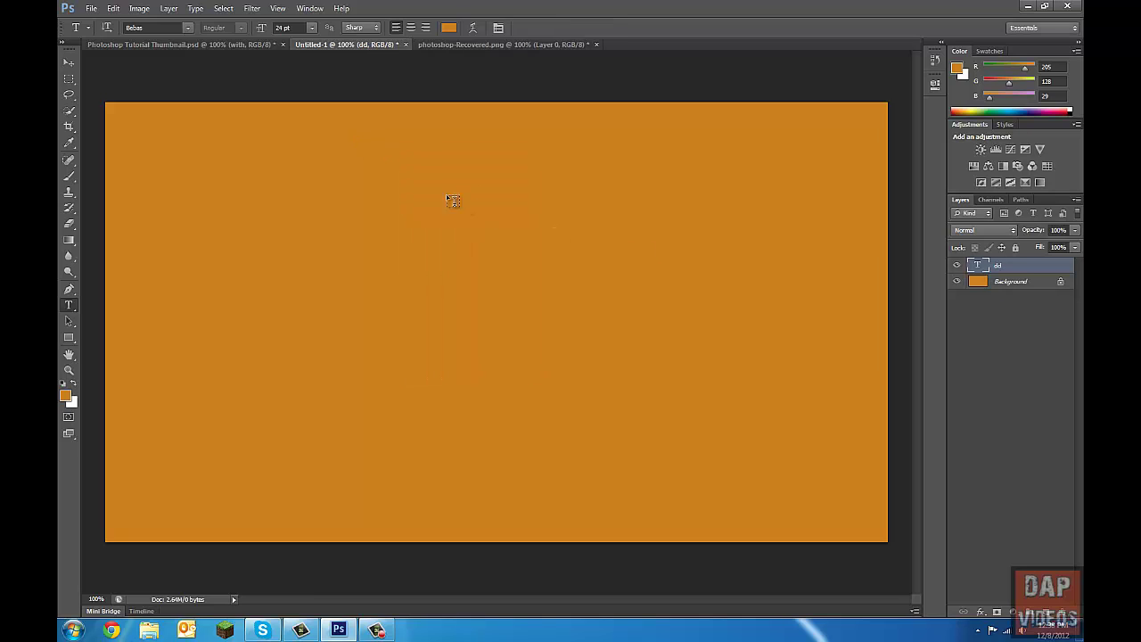
Start a new text entry with white colour and 120 pt font size
click(425, 198)
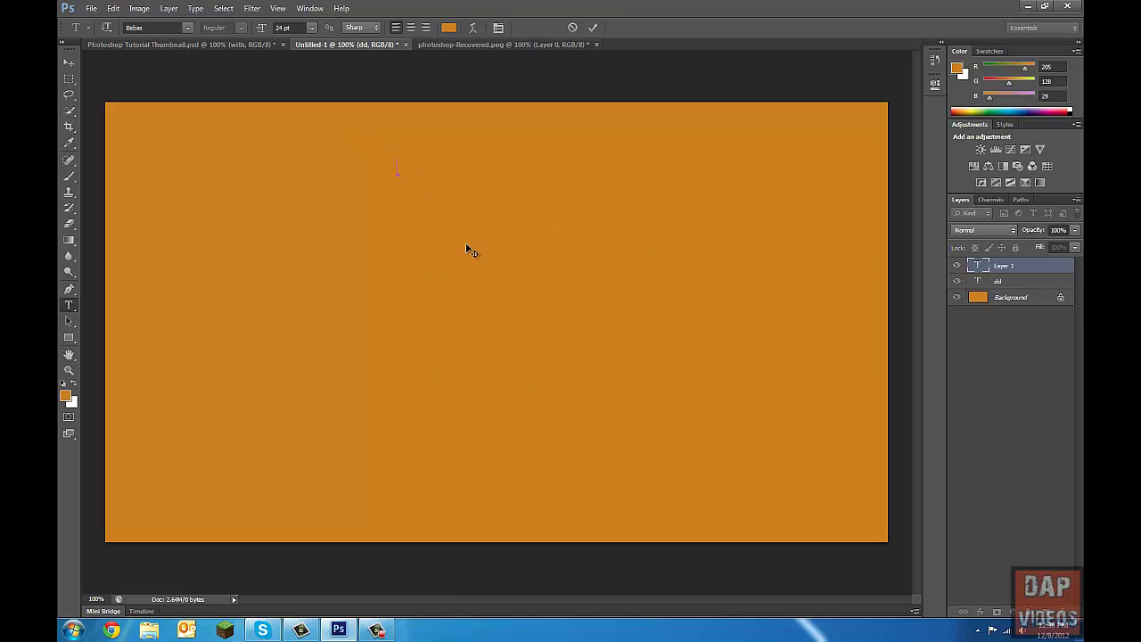
click(448, 27)
mouse_move(441, 196)
mouse_down()
mouse_move(407, 187)
mouse_move(386, 145)
mouse_up()
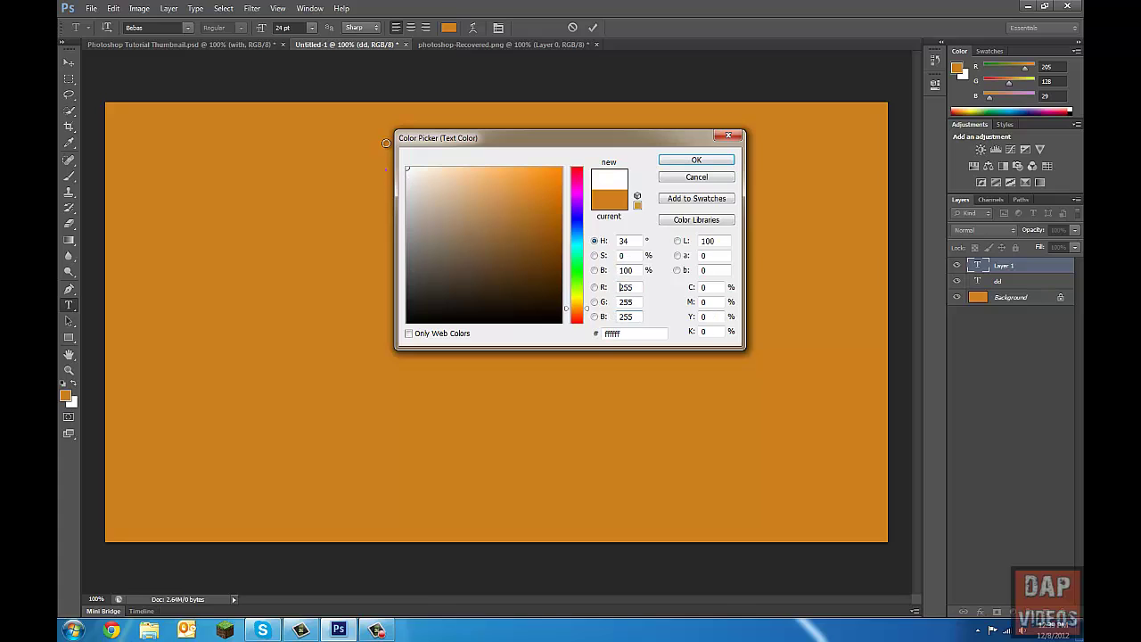
click(693, 161)
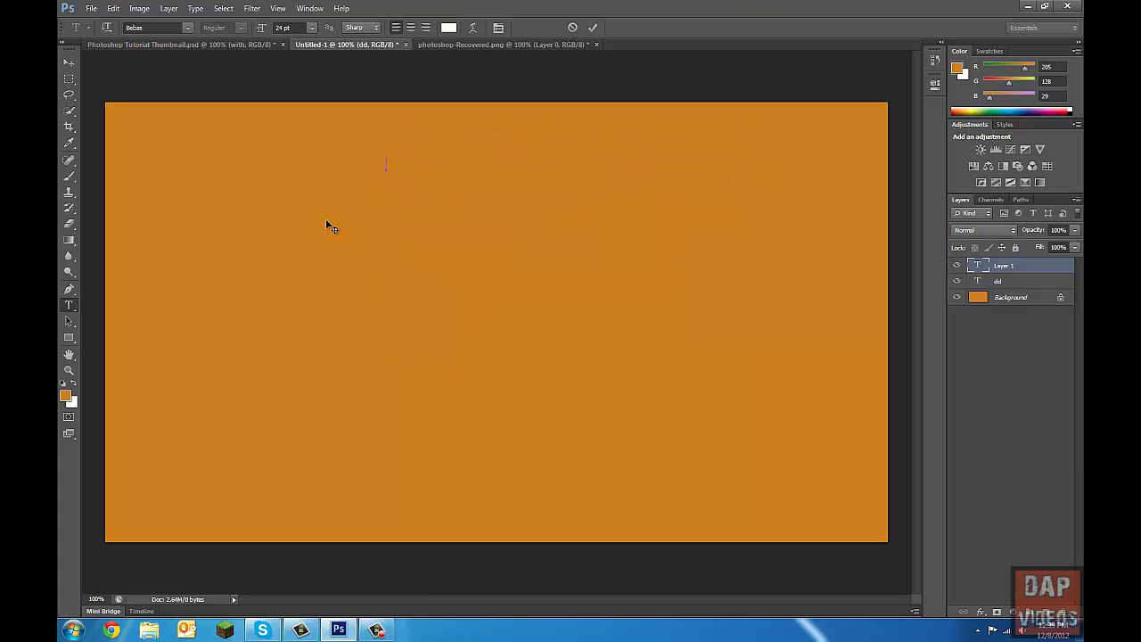
click(311, 28)
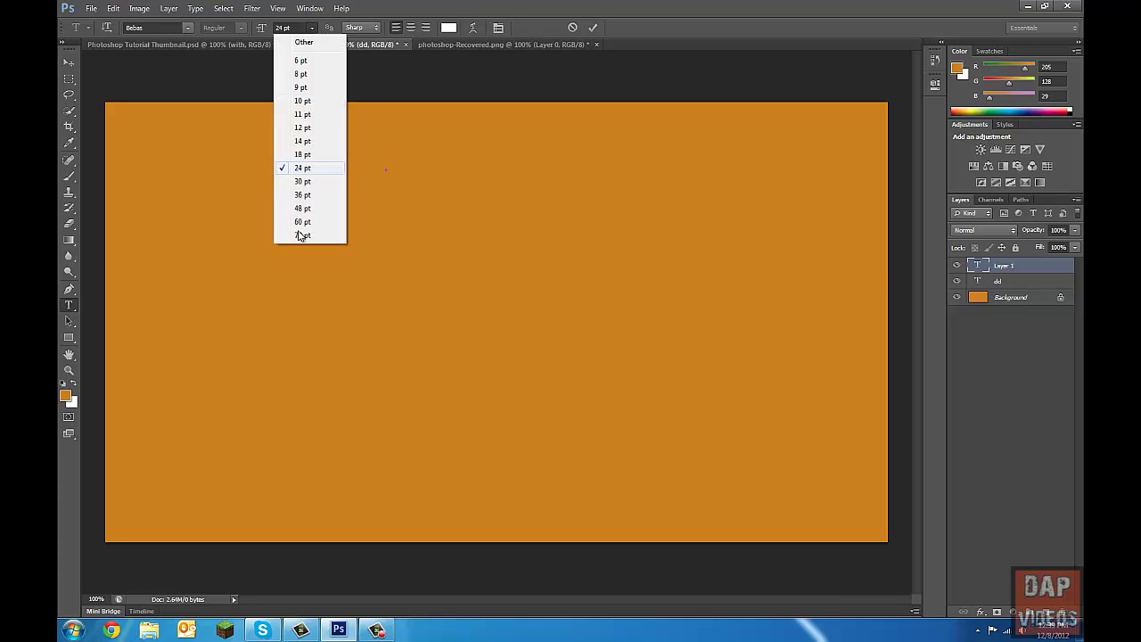
click(303, 60)
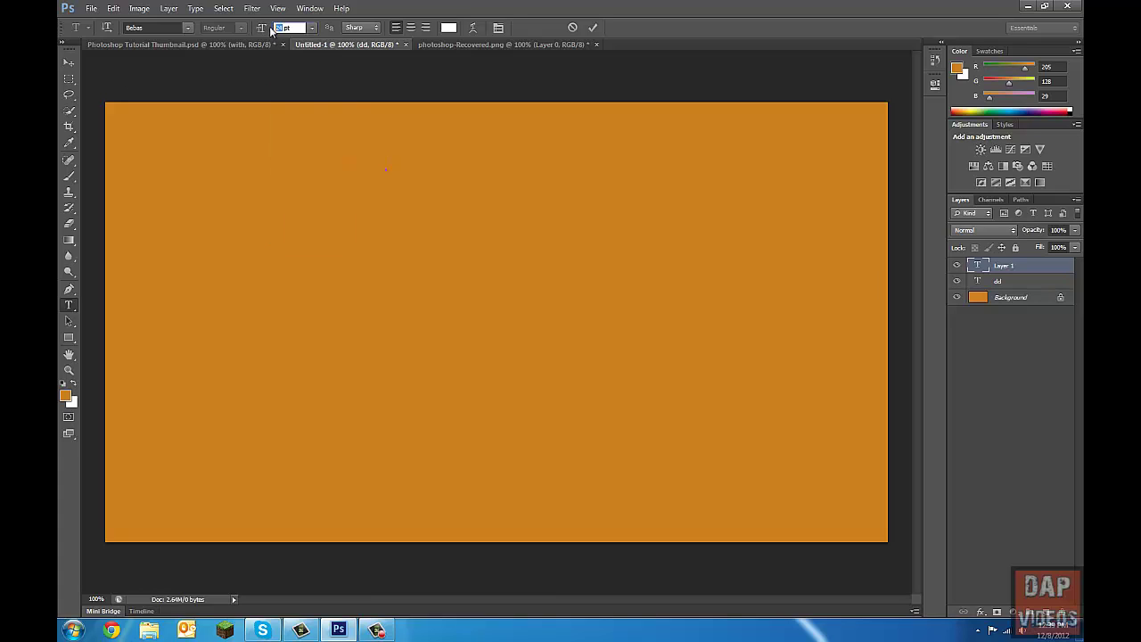
text(120)
key(Return)
Type 'HOW TO' at the top centre of the canvas and commit it
drag(453, 311, 482, 283)
text(HOW TO)
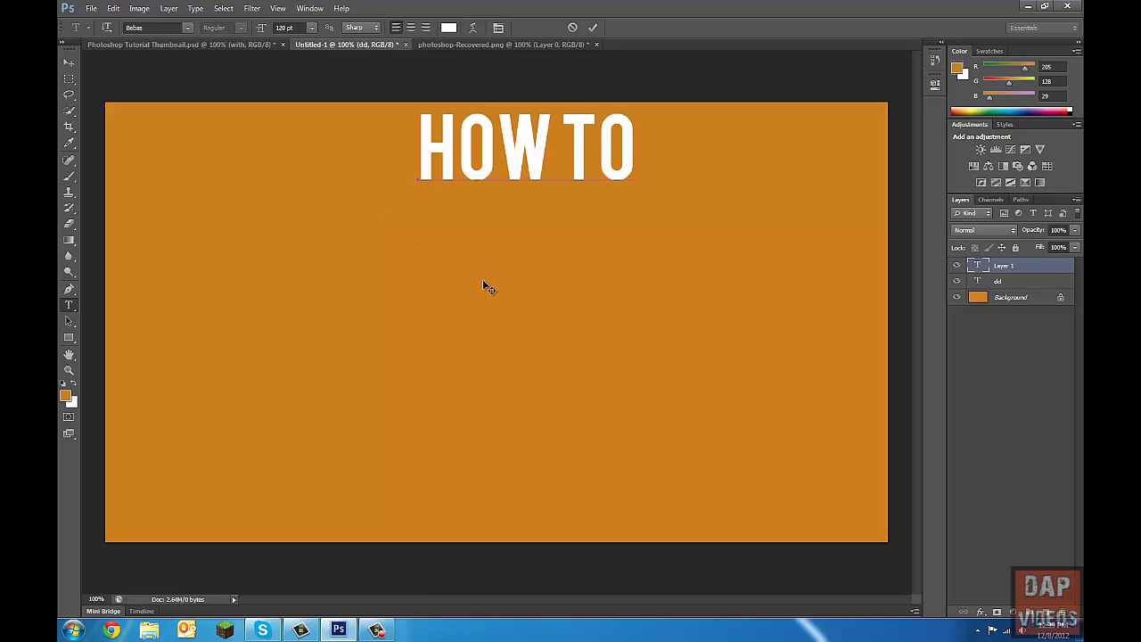
drag(584, 363, 548, 364)
key(ctrl+Return)
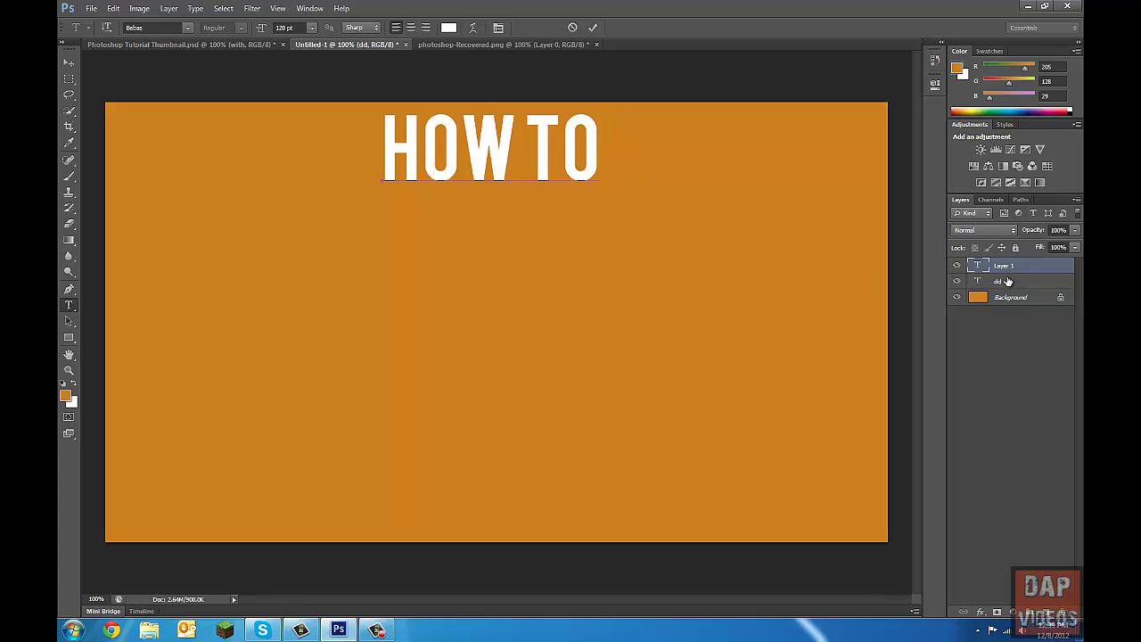
Delete the stray dd layer and make the HOW TO layer active again
right_click(876, 401)
click(1040, 276)
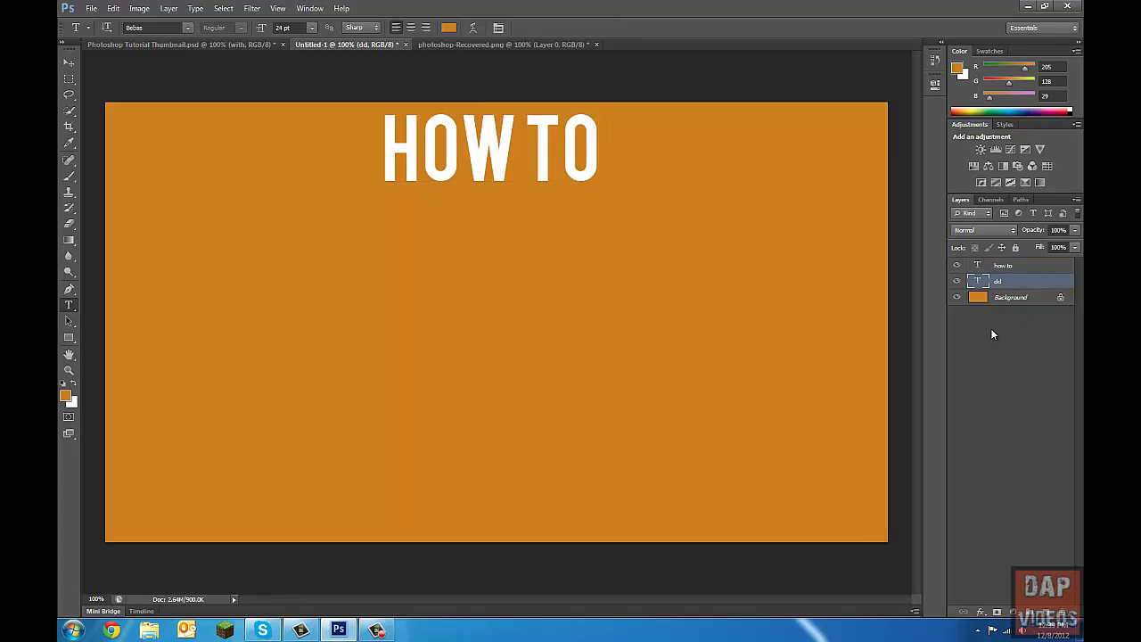
key(Delete)
key(ctrl+z)
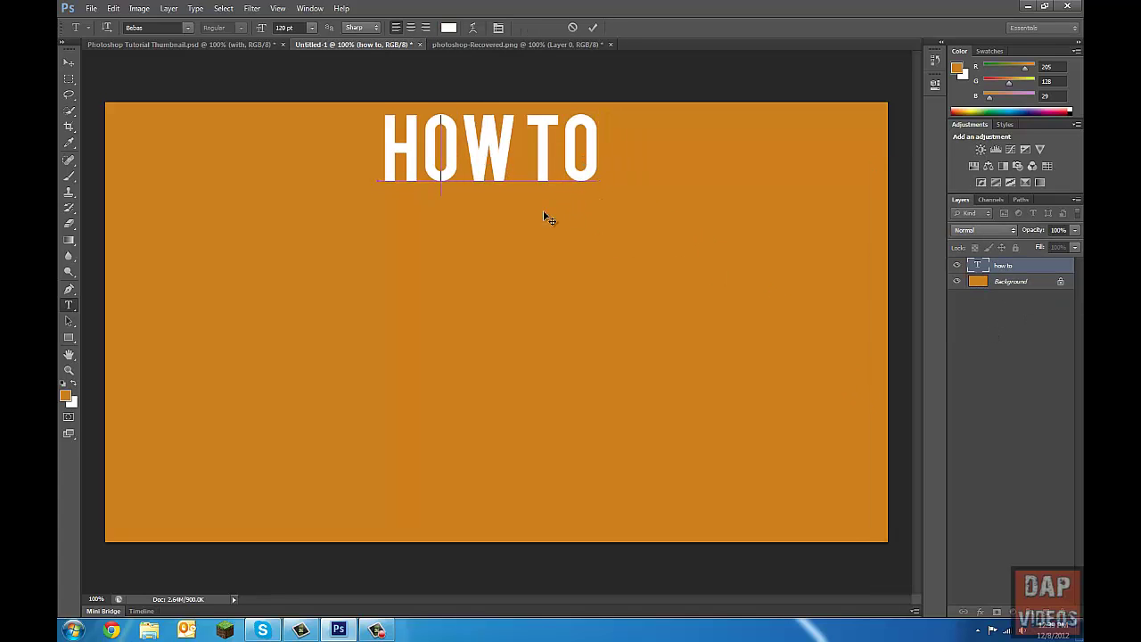
Nudge HOW TO slightly right and up, then commit it
click(543, 210)
drag(556, 212, 559, 208)
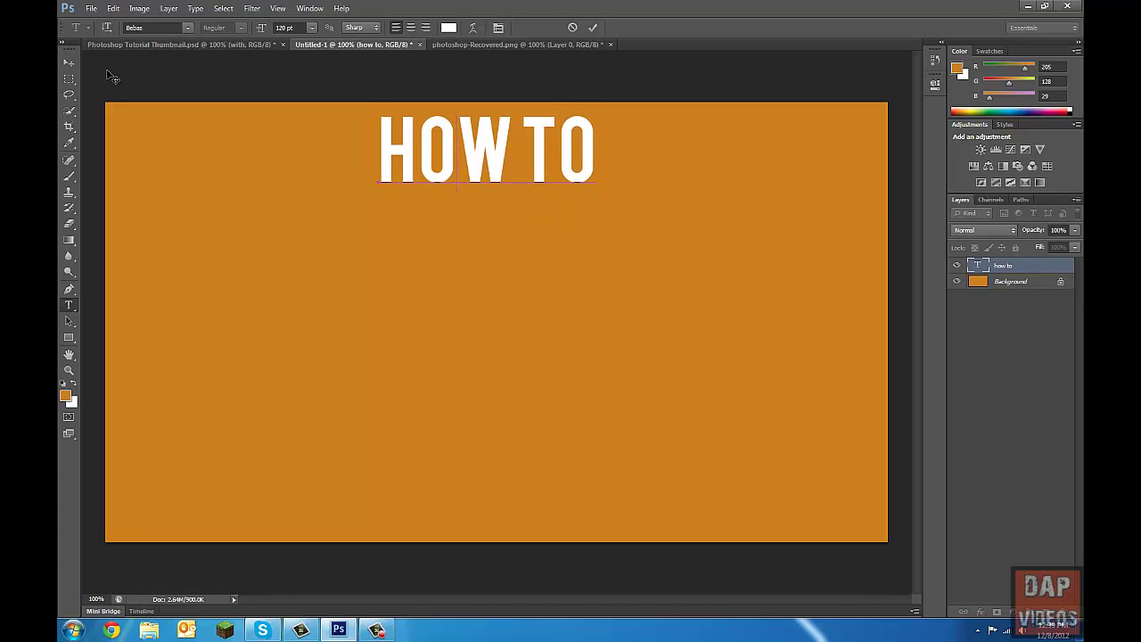
click(69, 62)
Add a new text line 'WITH' centred below HOW TO
click(69, 305)
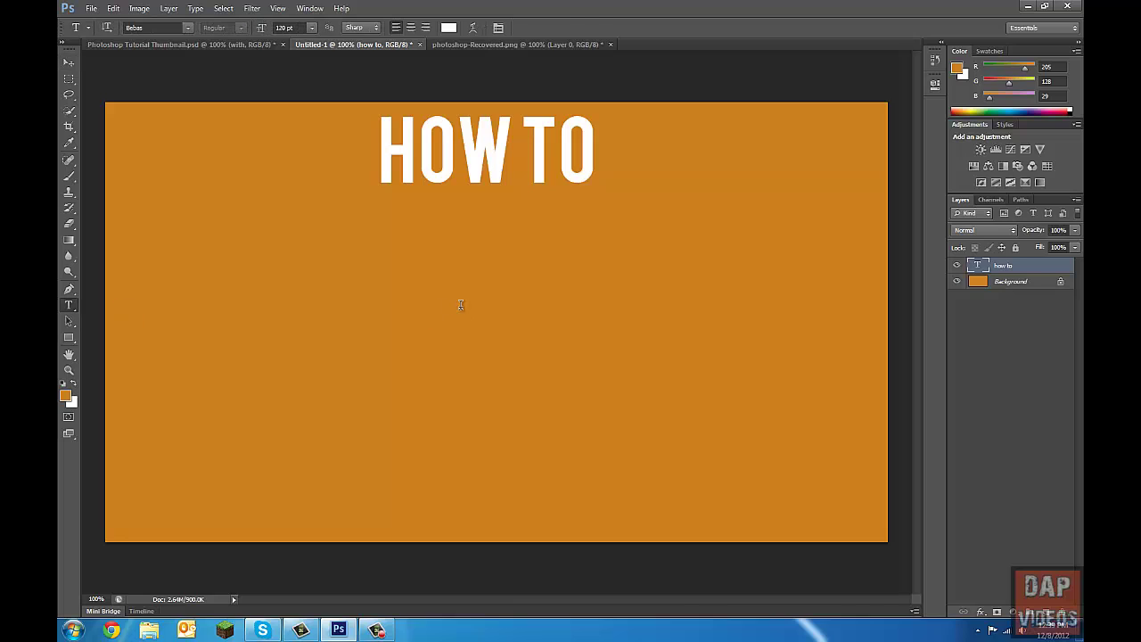
click(460, 304)
drag(602, 375, 552, 353)
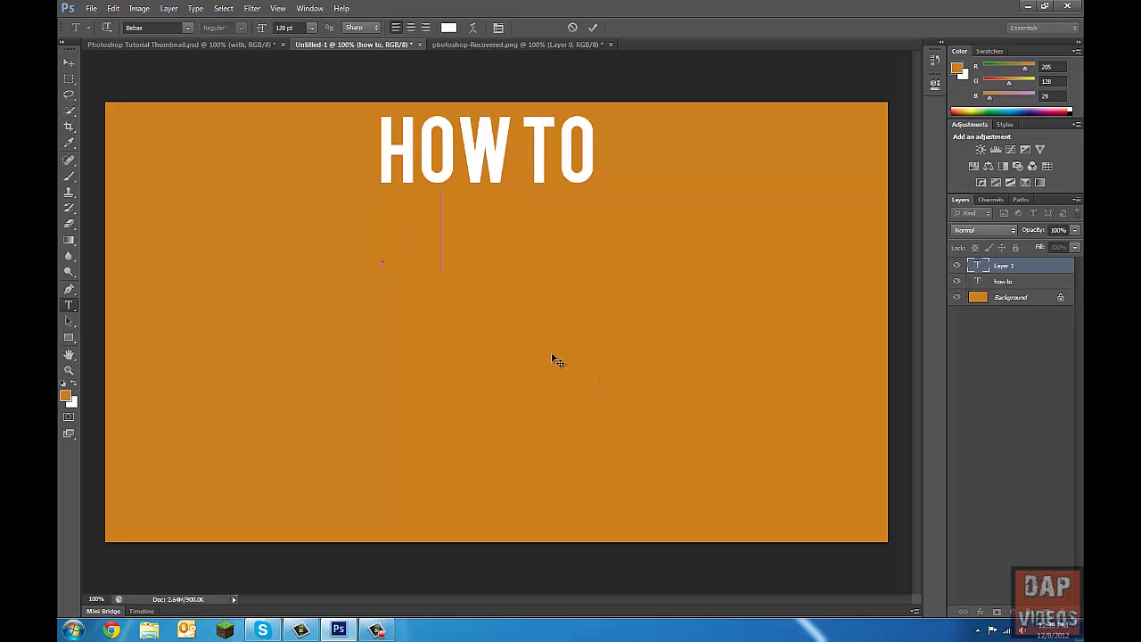
text(WITH)
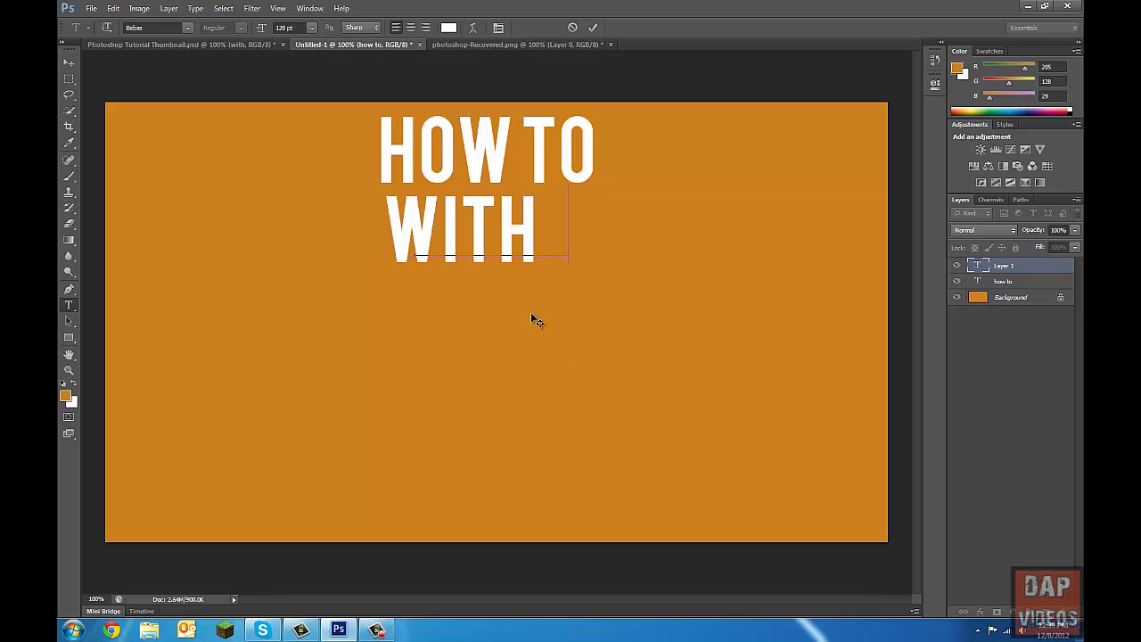
drag(535, 321, 564, 314)
Set the WITH text to 110 pt and commit it
double_click(452, 207)
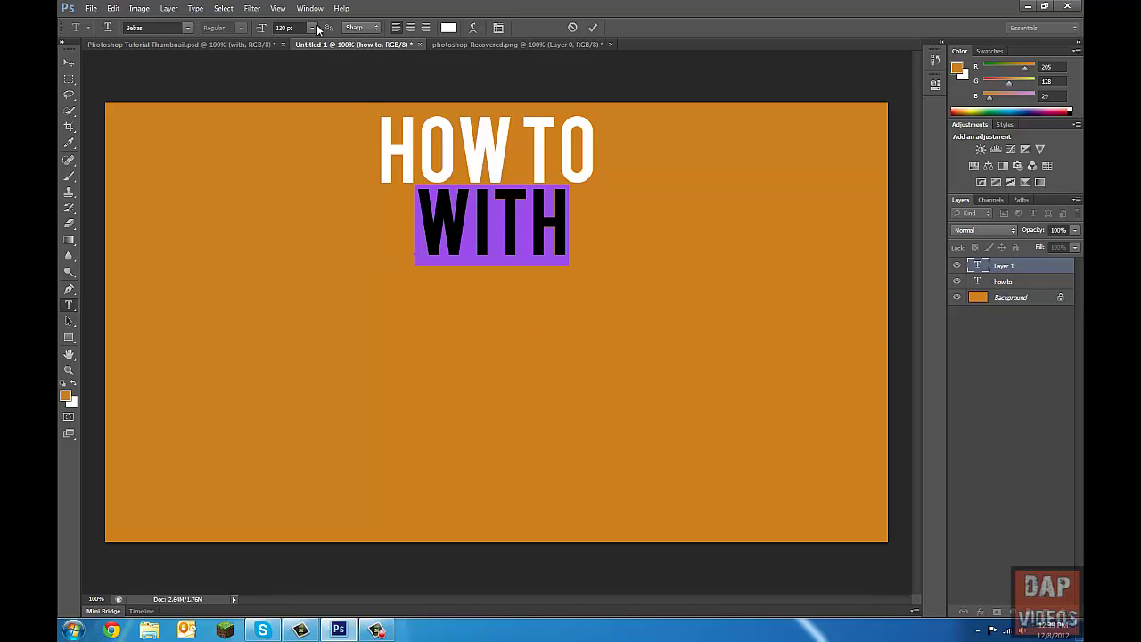
click(282, 26)
key(shift+Down)
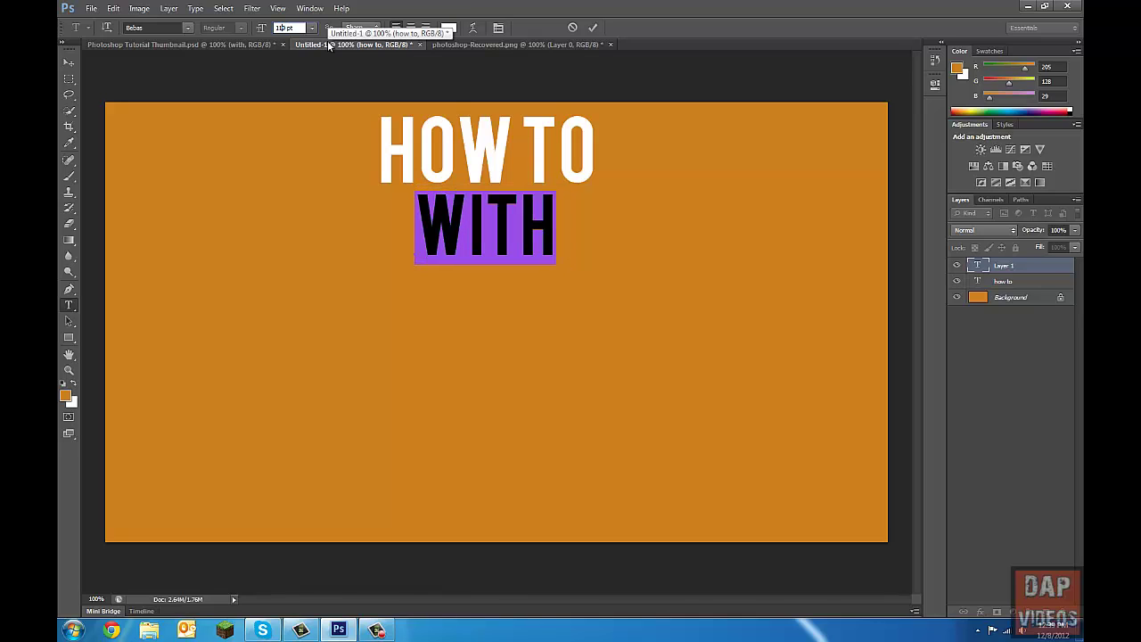
click(69, 62)
click(69, 304)
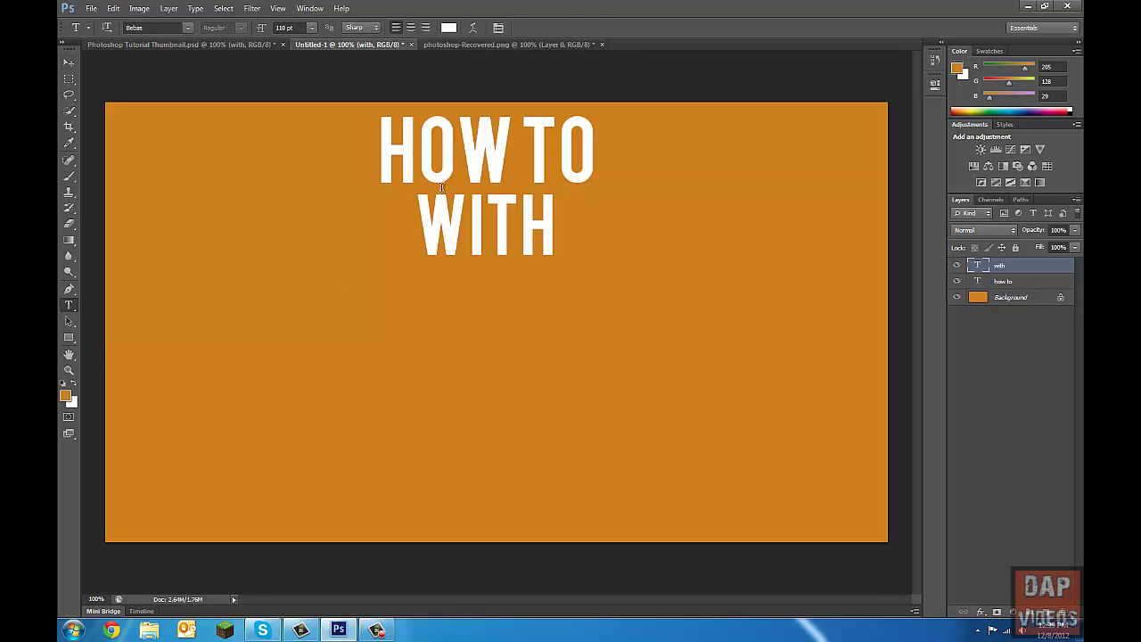
Select the whole HOW TO line and set its font size to 110 pt
click(573, 161)
drag(598, 153, 357, 134)
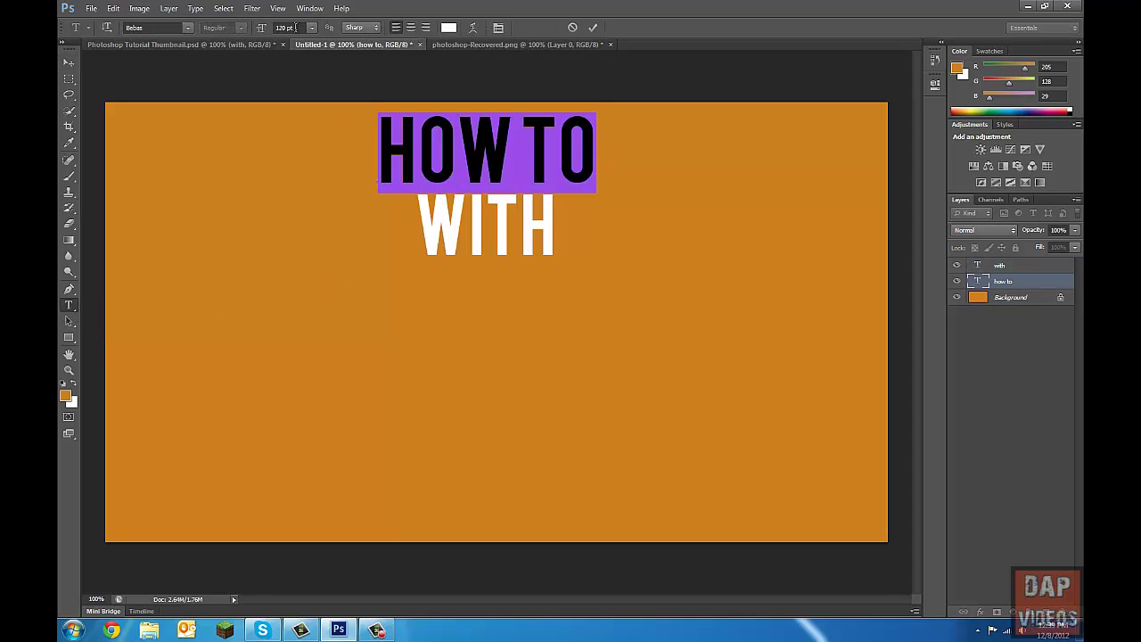
click(283, 28)
text(110)
key(Return)
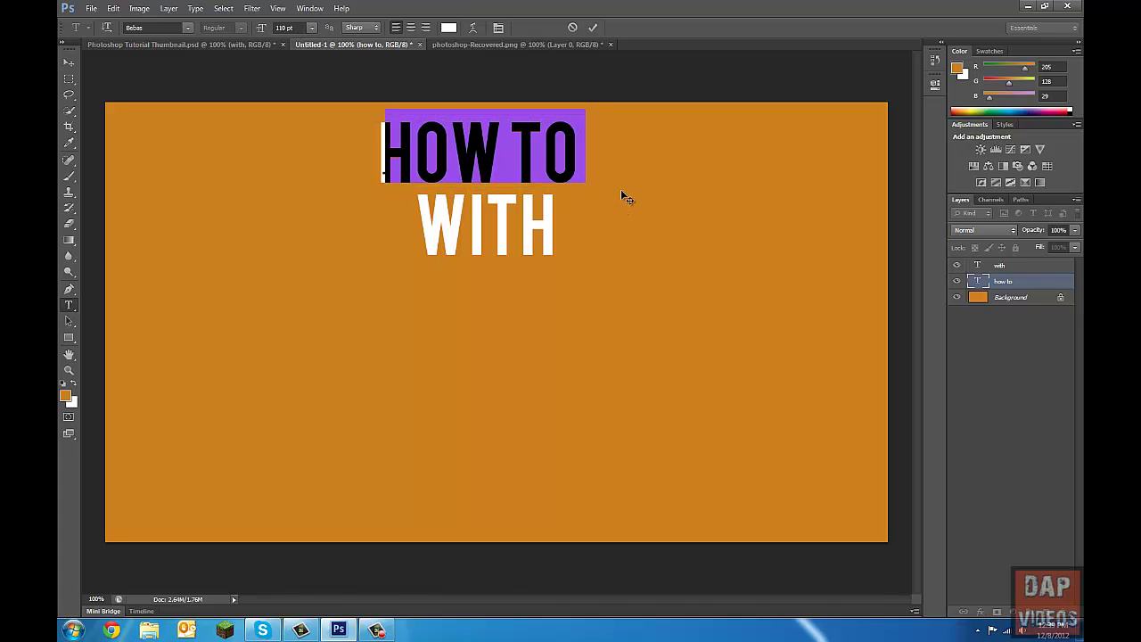
Move HOW TO up slightly and nudge WITH up closer beneath it
mouse_move(620, 189)
mouse_down()
mouse_move(638, 197)
mouse_move(631, 189)
mouse_up()
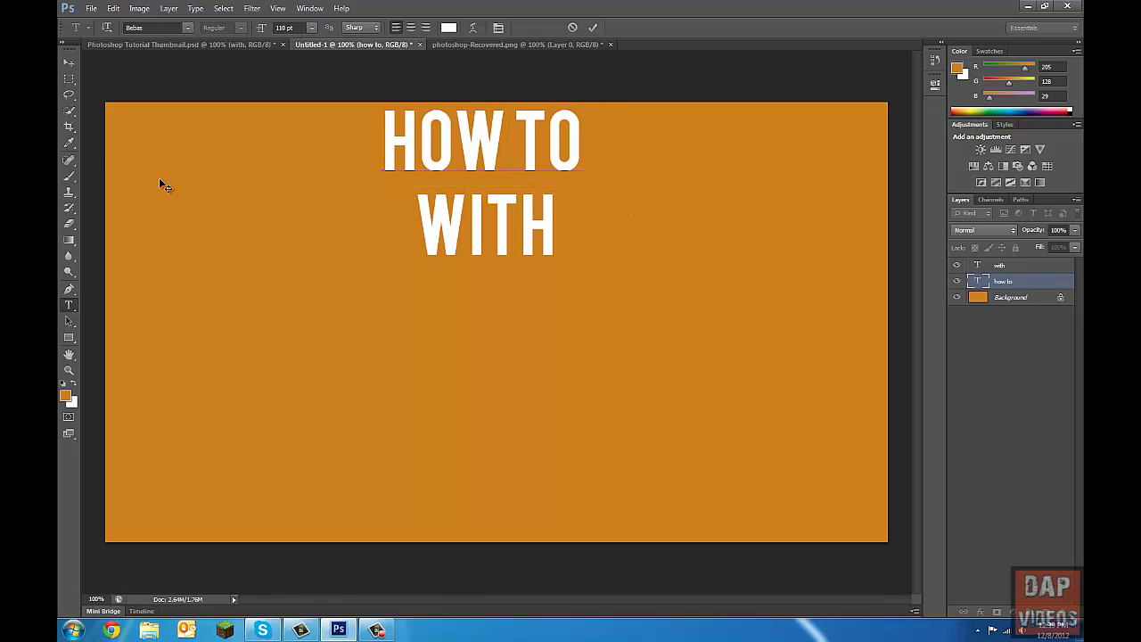
click(999, 266)
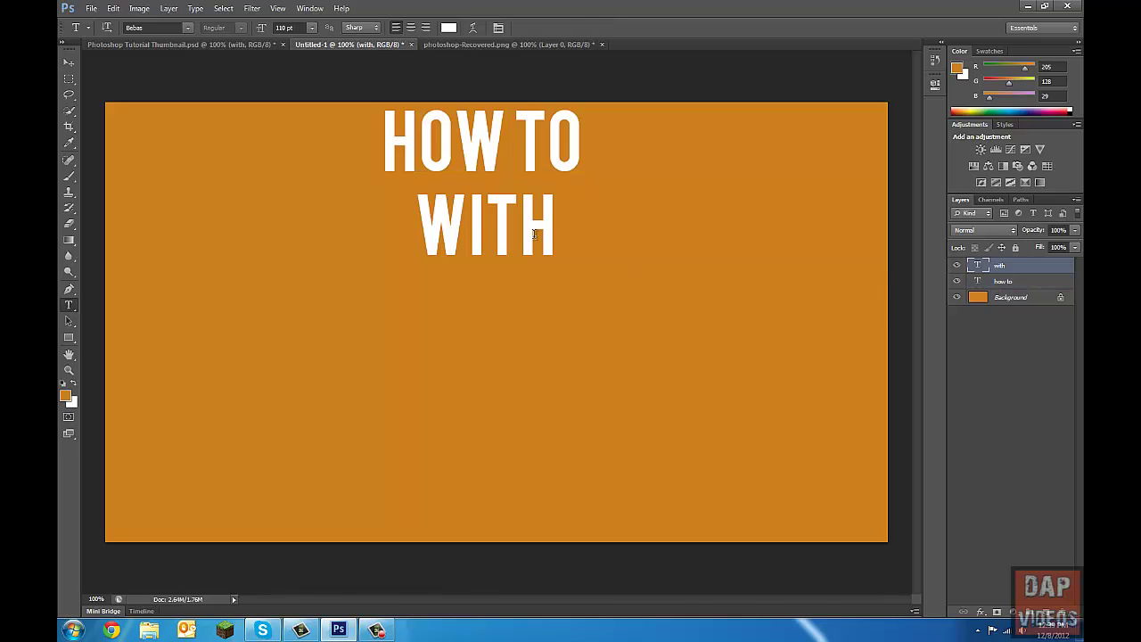
mouse_move(574, 295)
mouse_down()
mouse_move(564, 286)
mouse_move(577, 290)
mouse_up()
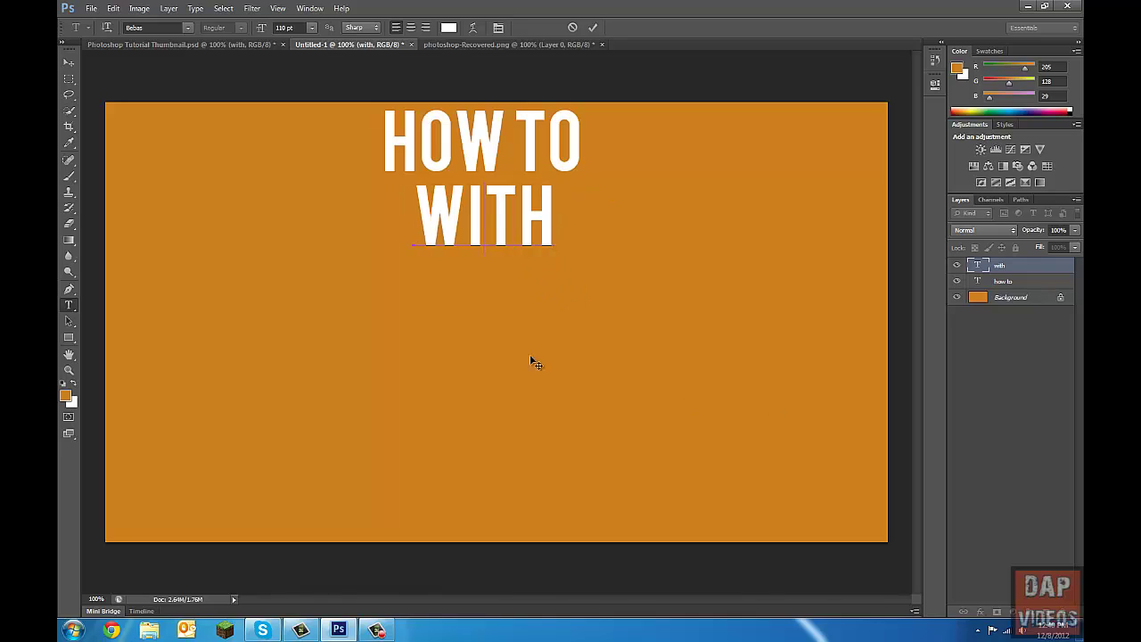
Drop WITH down a line, then add 'CREATE' left-aligned under HOW TO
key(Return)
click(68, 63)
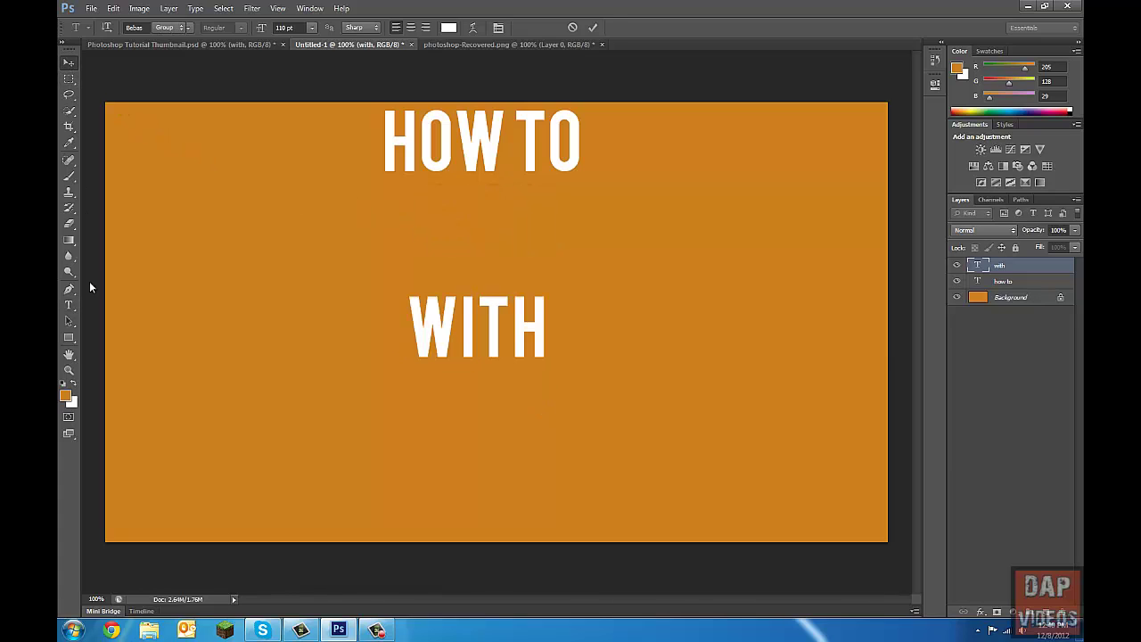
click(69, 305)
click(615, 281)
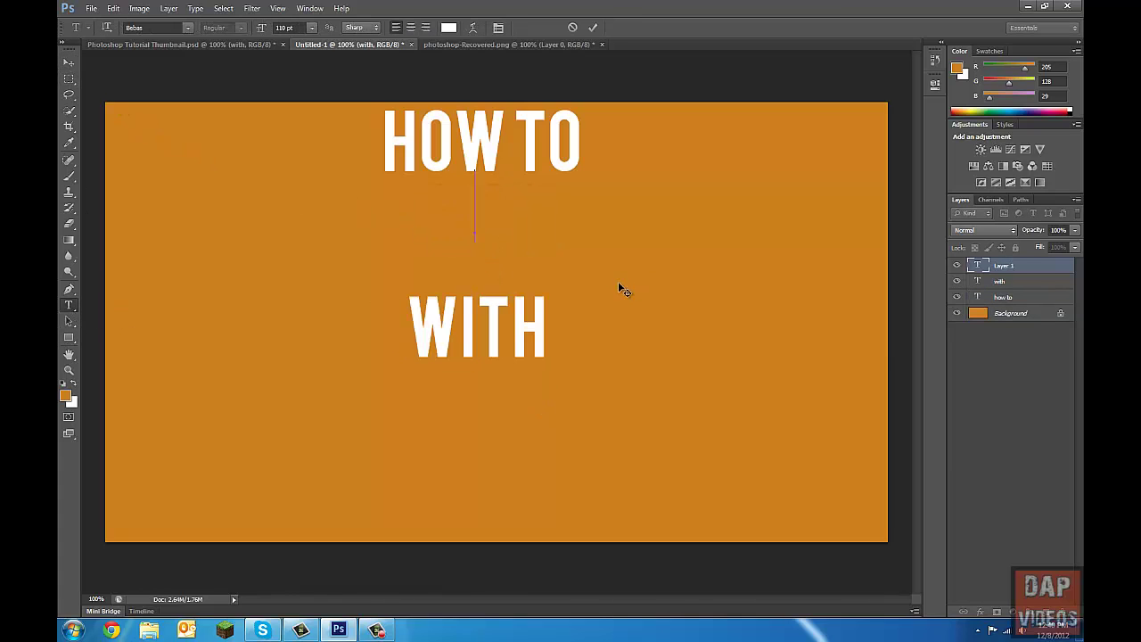
drag(593, 291, 583, 298)
text(CREATE)
key(Left)
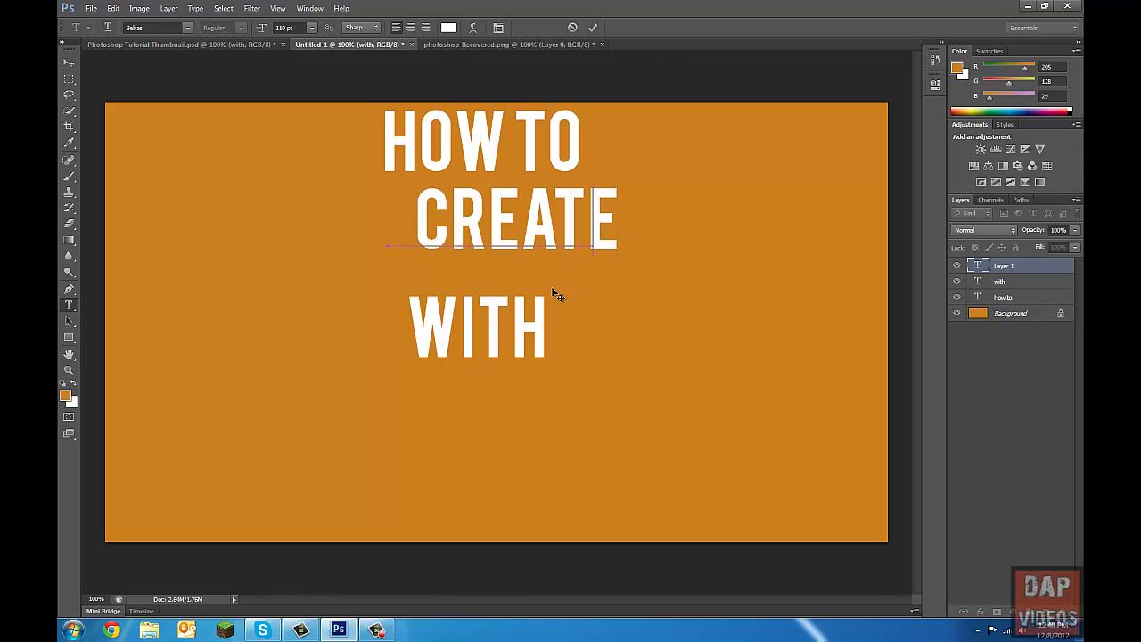
drag(552, 293, 539, 294)
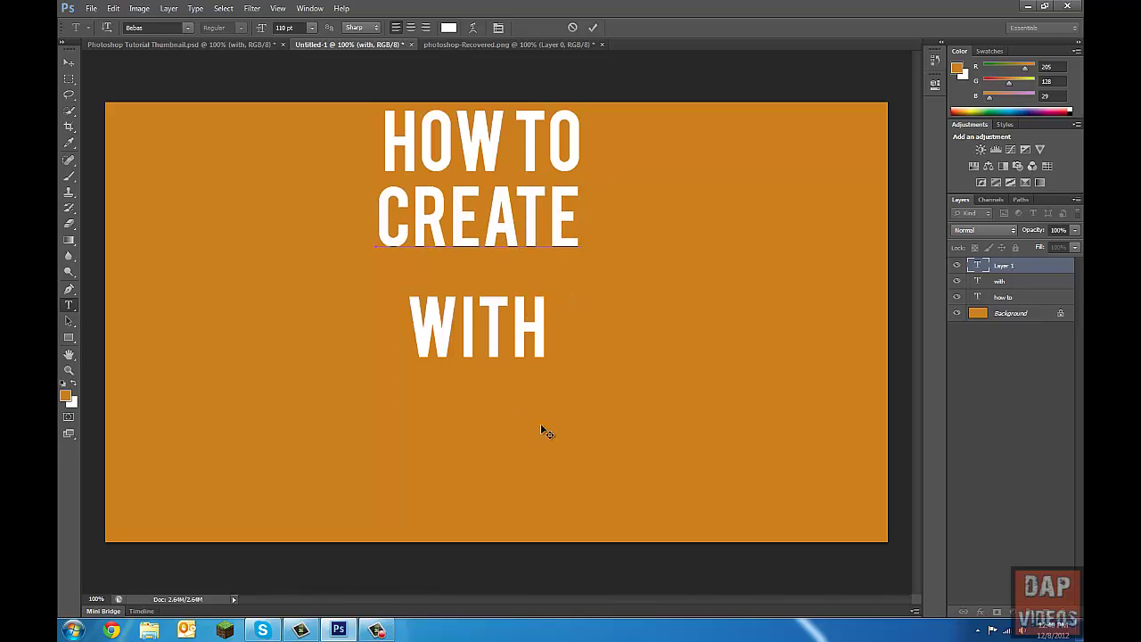
click(68, 63)
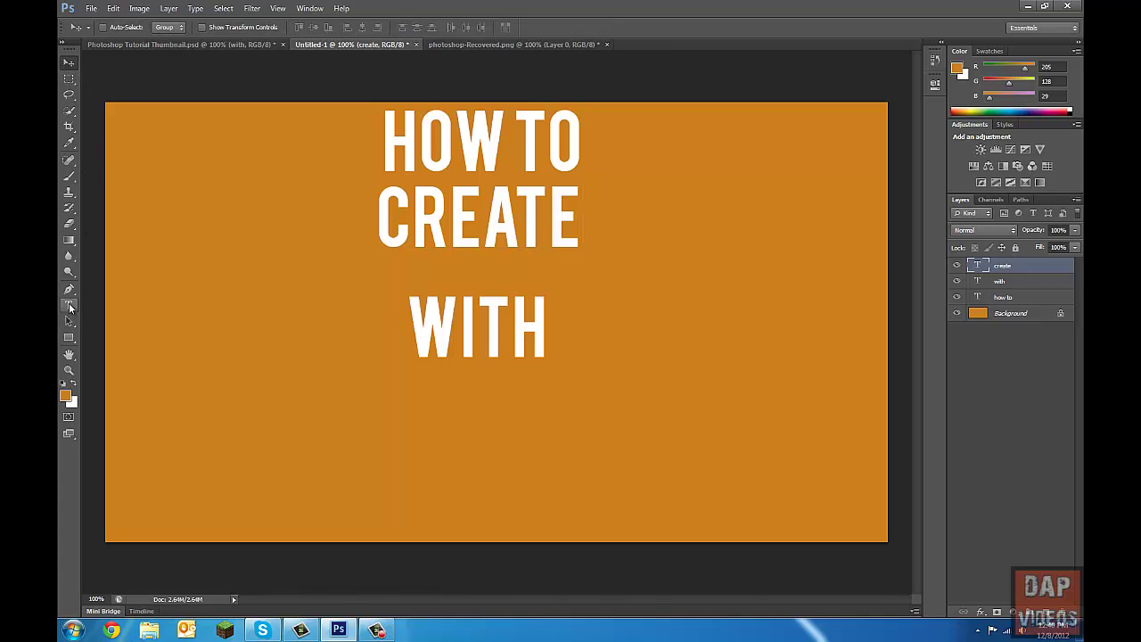
Move WITH into the bottom-right corner and start an empty text layer right of CREATE
click(69, 306)
click(457, 356)
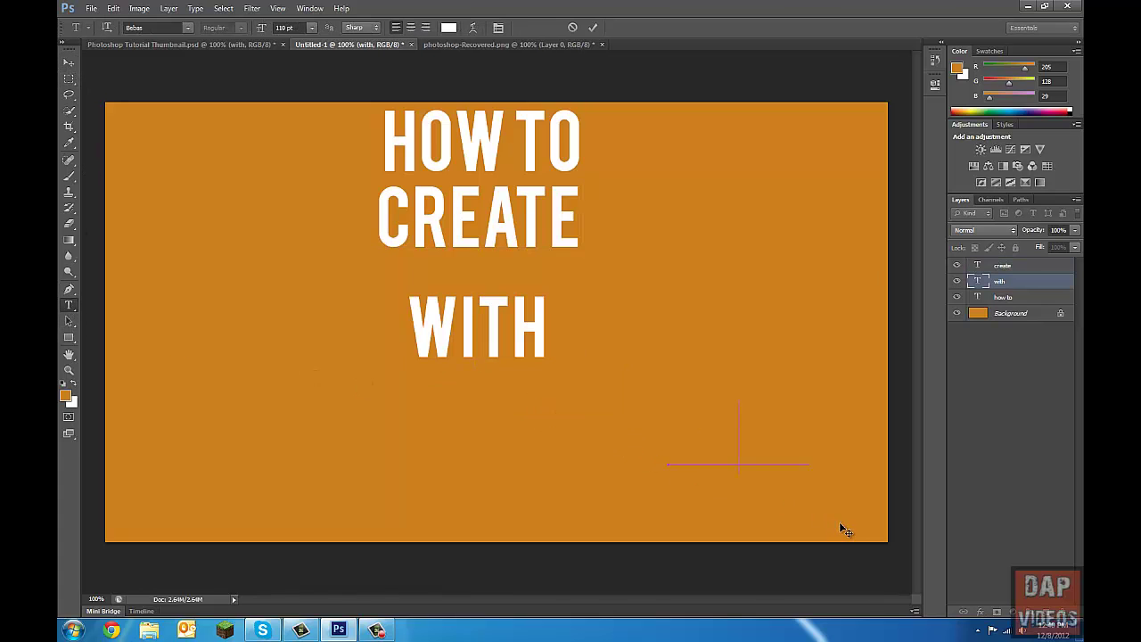
drag(846, 531, 865, 562)
drag(866, 565, 878, 543)
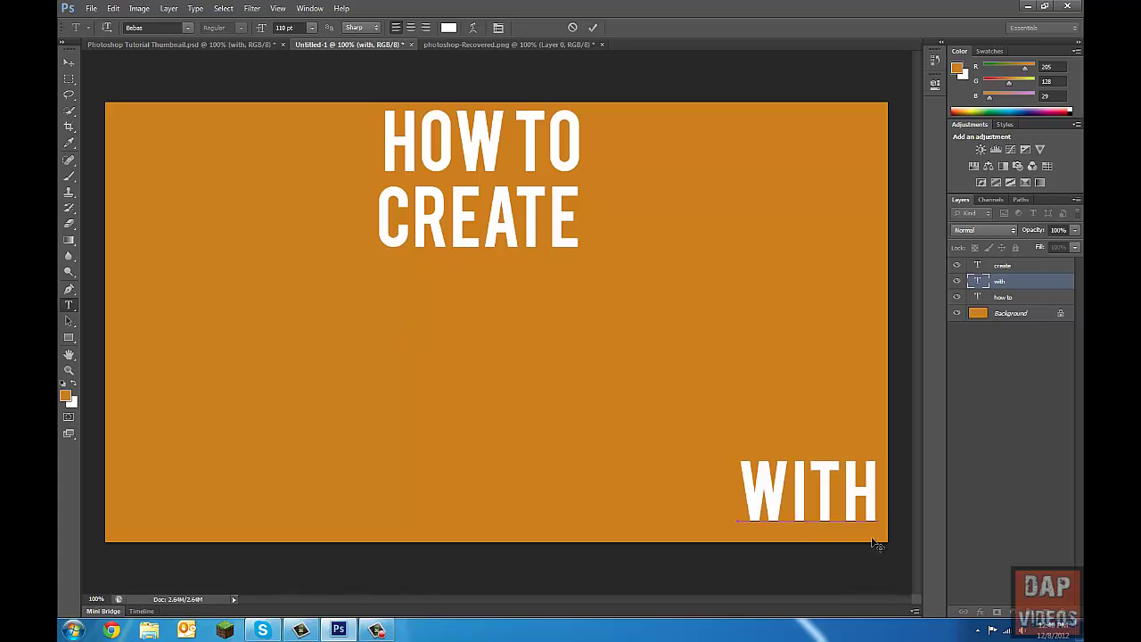
click(68, 65)
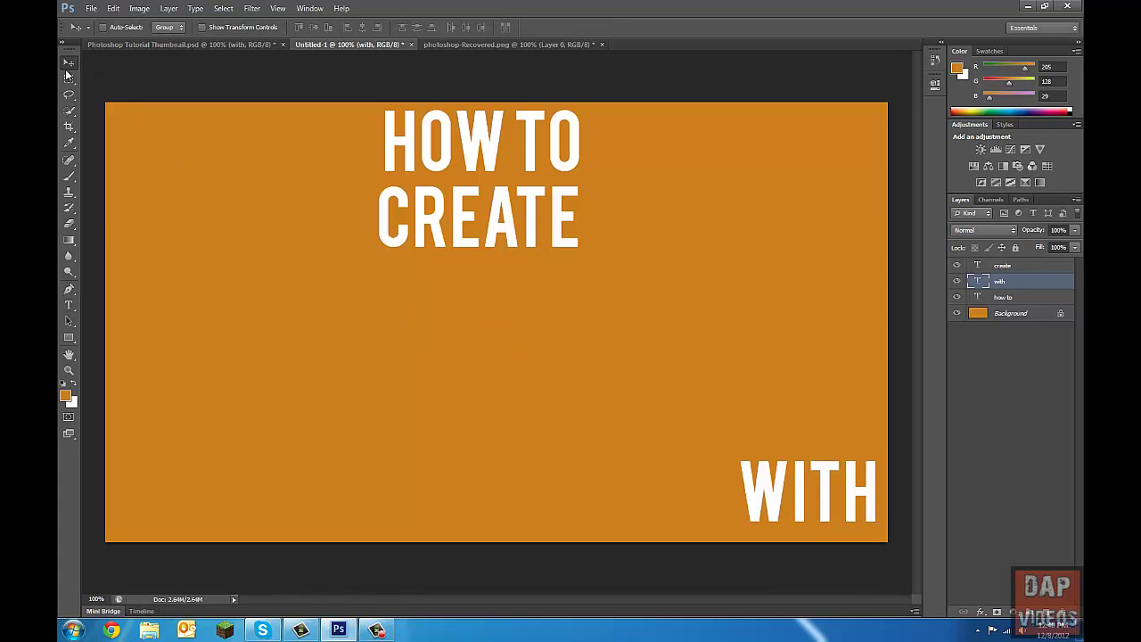
click(70, 305)
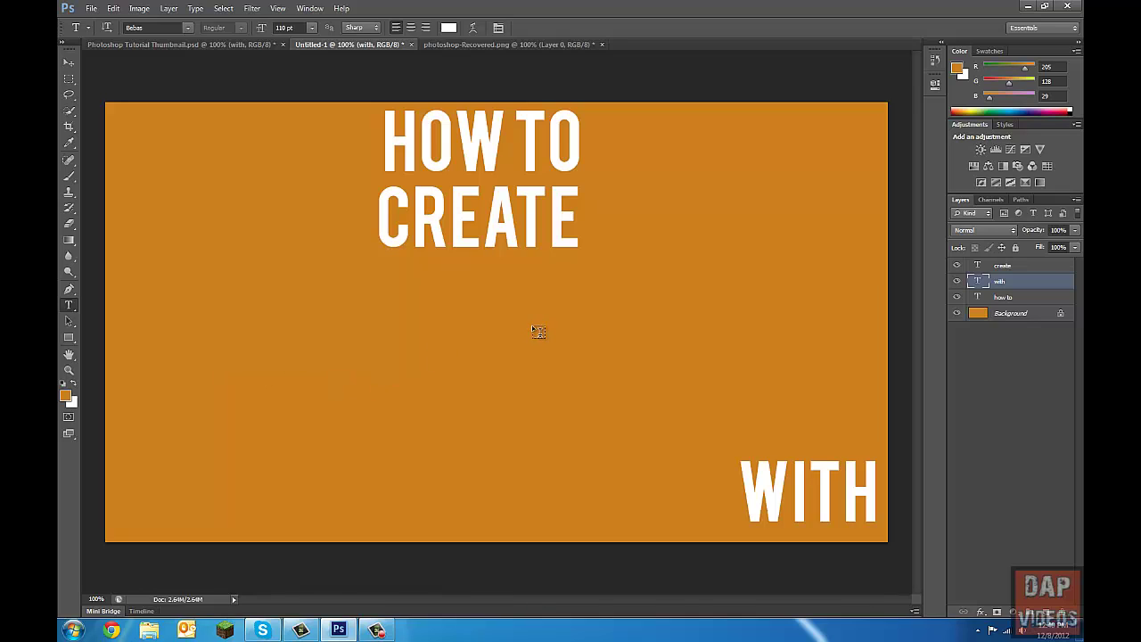
click(579, 221)
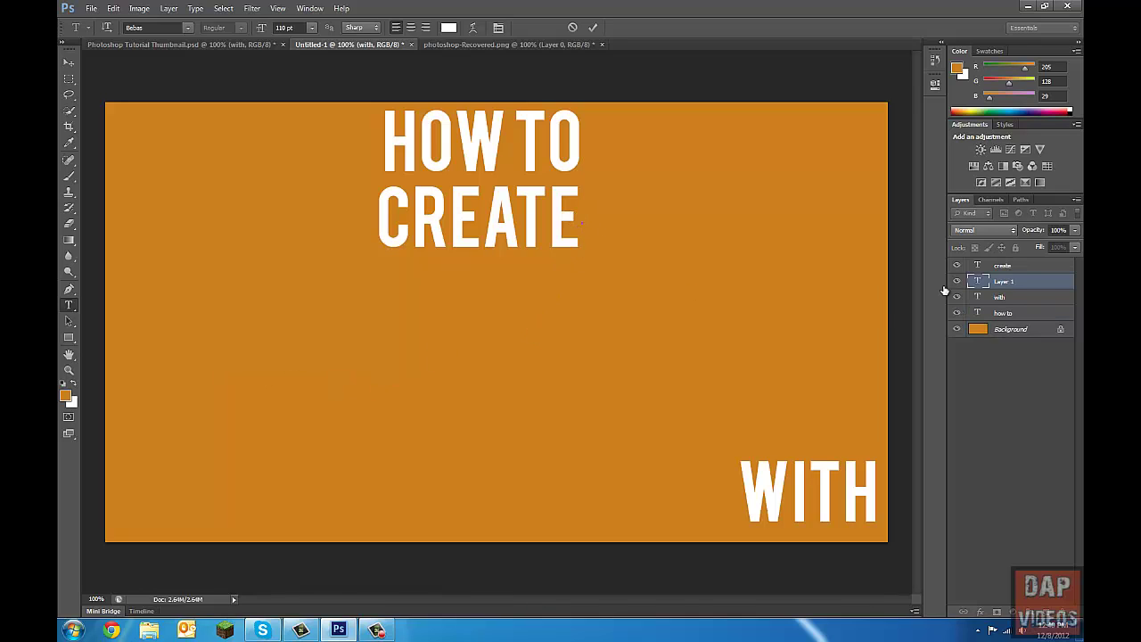